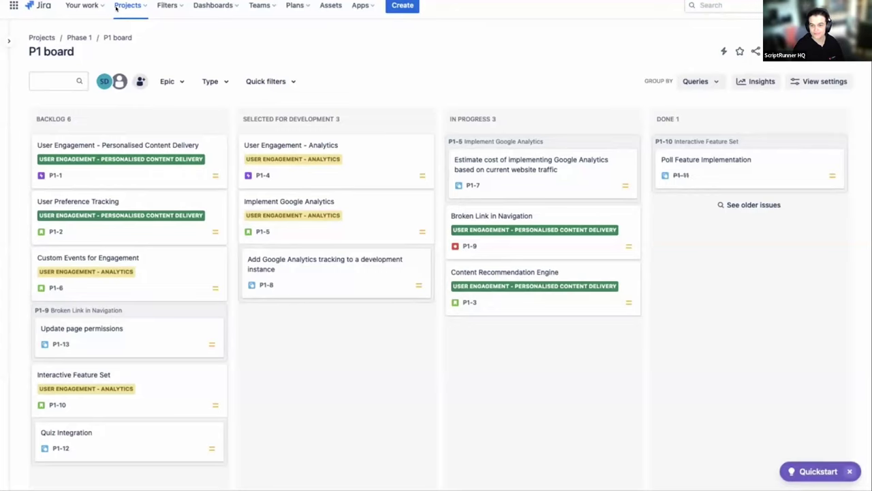
# Open the Enhanced Search app and choose the parentsOf function for a new JQL query
pyautogui.click(361, 5)
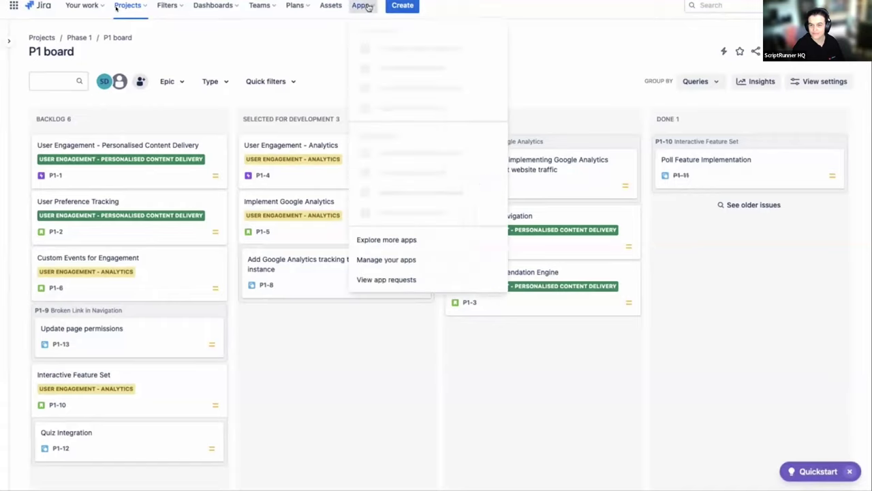
pyautogui.click(422, 48)
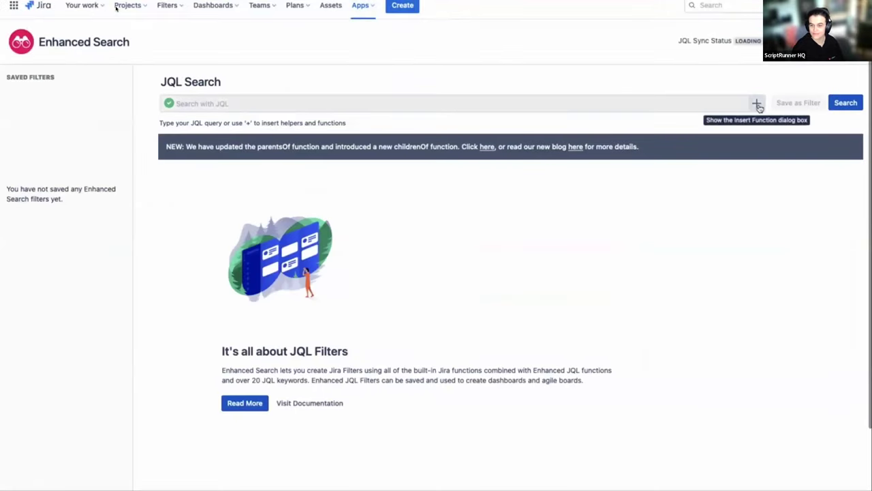
pyautogui.click(757, 104)
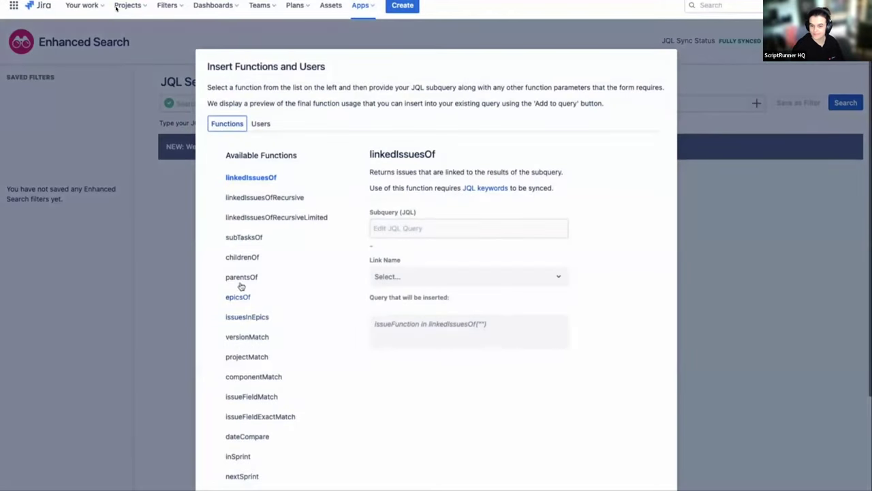
pyautogui.click(242, 277)
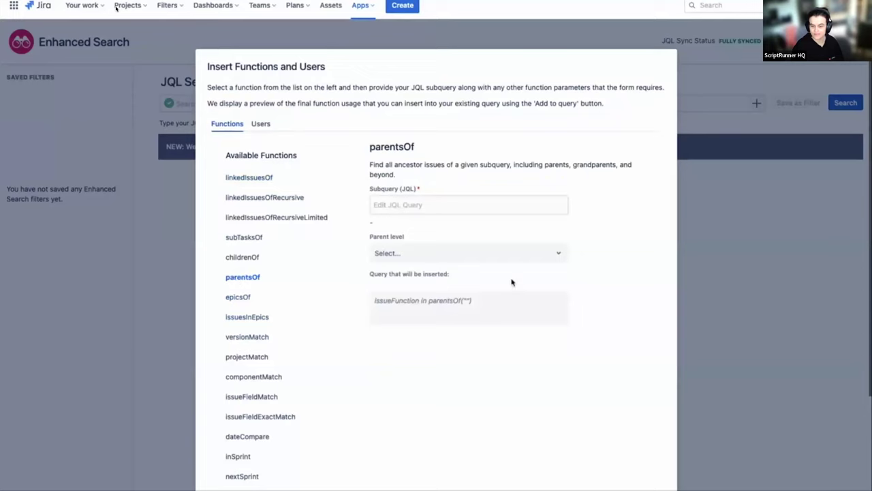
# Insert parentsOf with the subquery "project=P1 and resolution is empty" into the JQL query and run the search
pyautogui.click(387, 202)
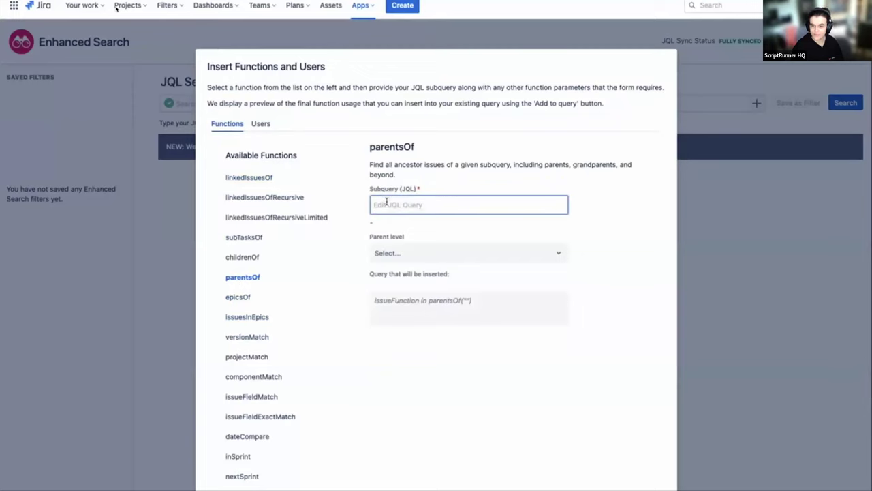
pyautogui.write('project=P1 and ')
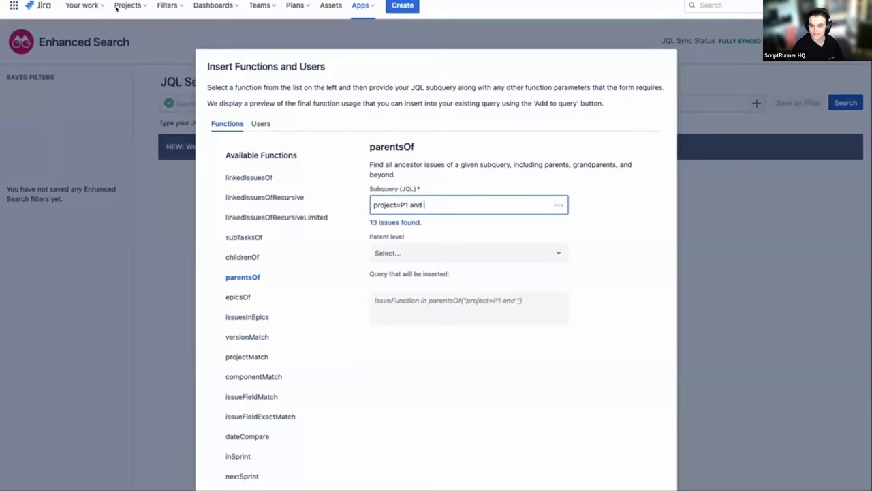
pyautogui.write('resolut')
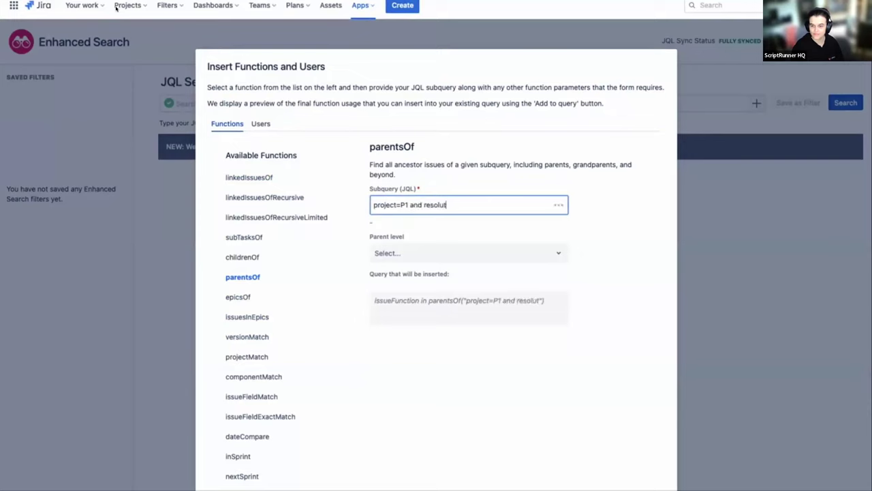
pyautogui.write('ion is empty')
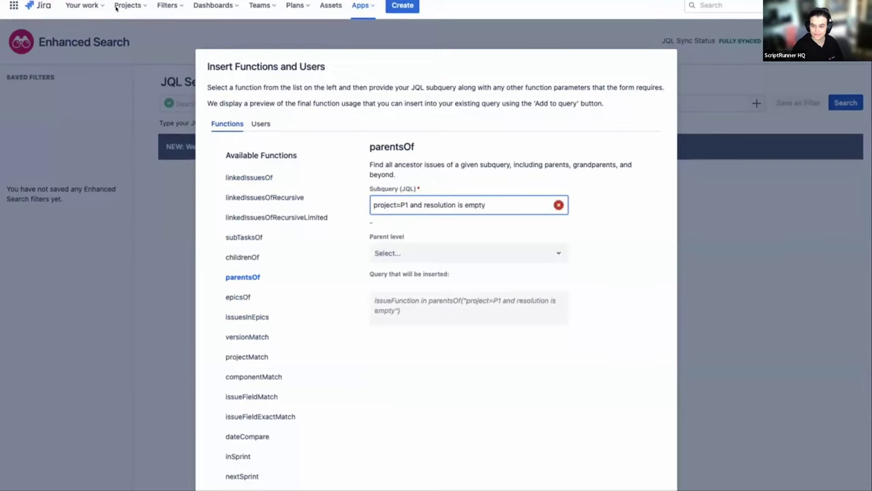
pyautogui.scroll(-3, 402, 256)
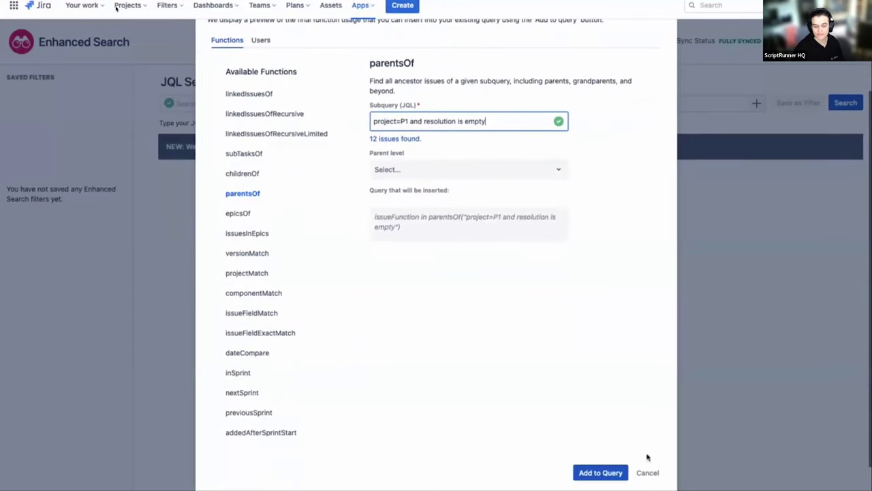
pyautogui.click(602, 472)
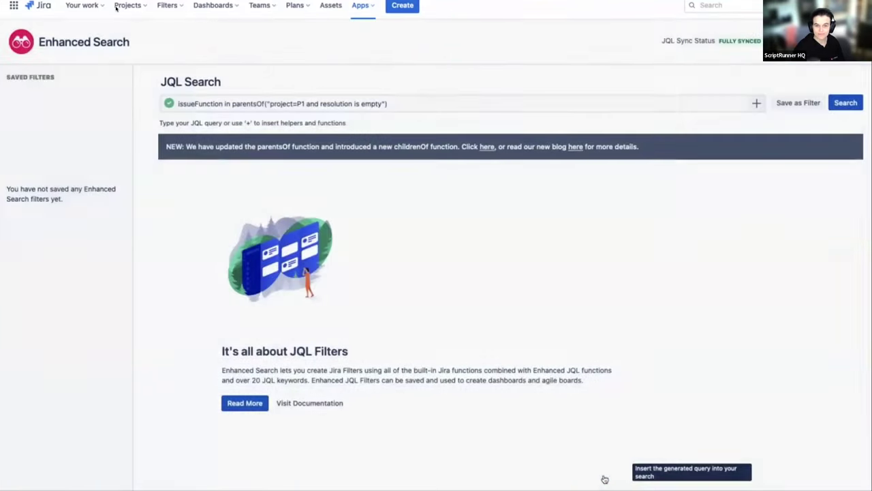
pyautogui.click(848, 104)
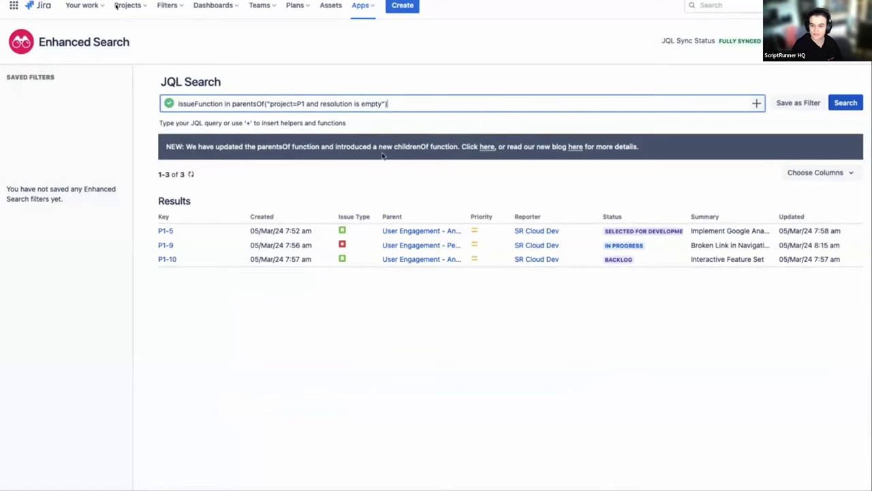
# Preview the parentsOf syntax for the All parent level in the function builder, leaving the existing query as it is
pyautogui.click(756, 103)
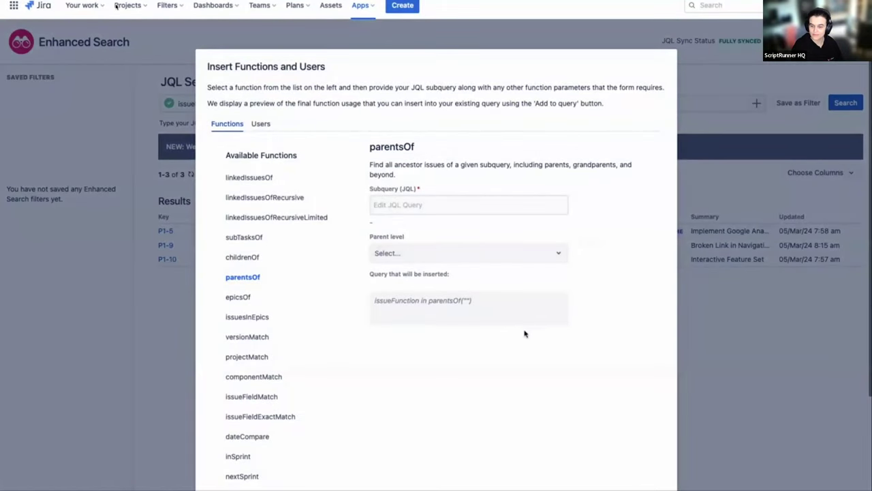
pyautogui.click(379, 252)
pyautogui.click(400, 279)
pyautogui.moveTo(448, 301); pyautogui.dragTo(504, 307)
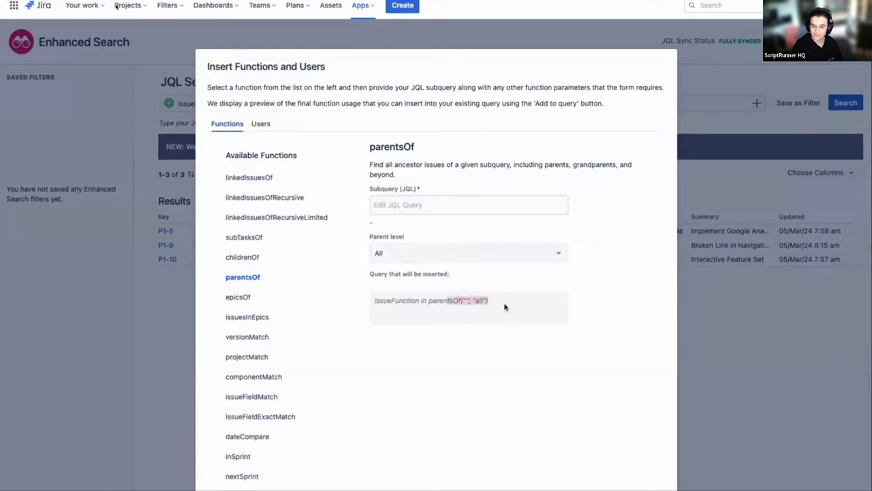
pyautogui.click(504, 324)
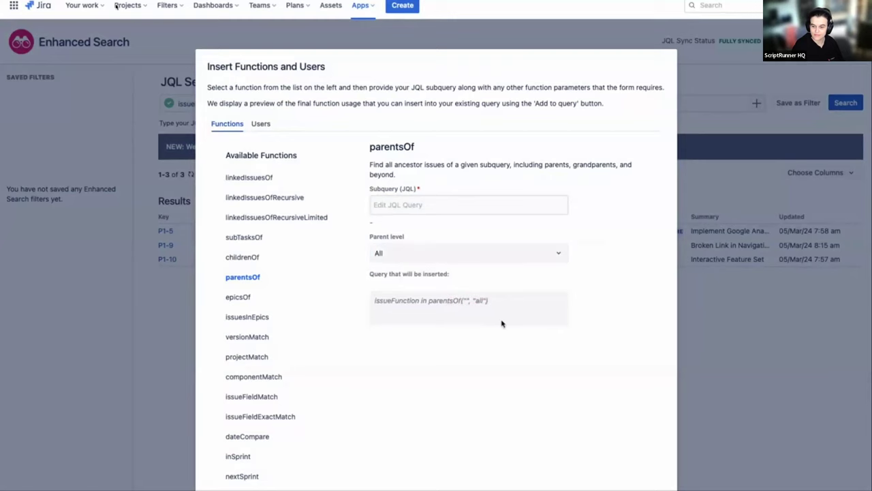
pyautogui.scroll(-1, 577, 338)
pyautogui.scroll(-2, 580, 346)
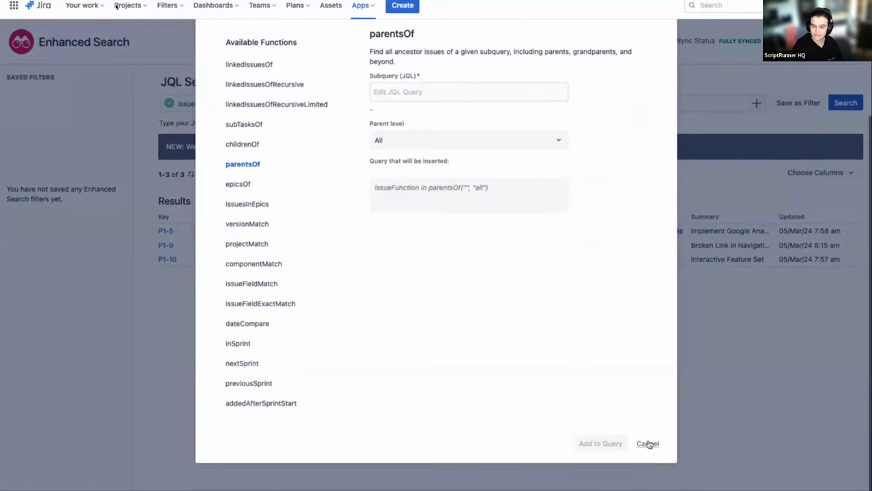
pyautogui.click(648, 443)
# Search with the "all" parent level added to the parentsOf query, and narrow the search with "and type=Epic"
pyautogui.write(', "all"')
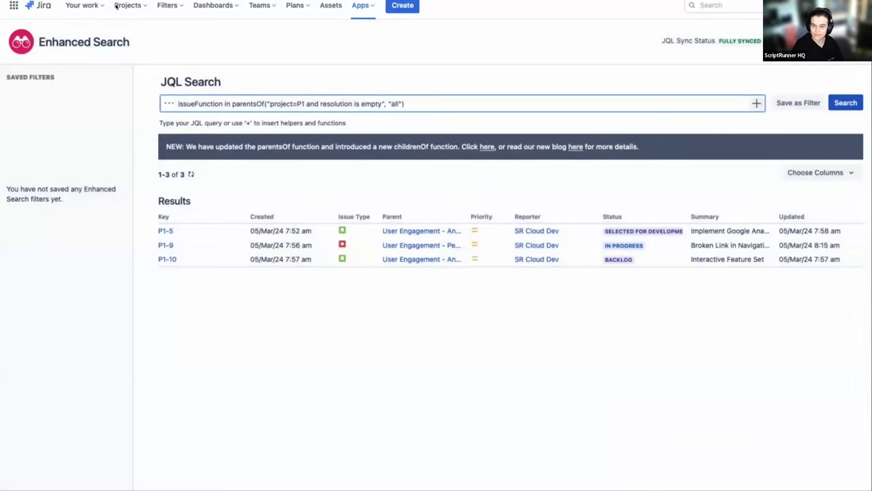
pyautogui.click(845, 104)
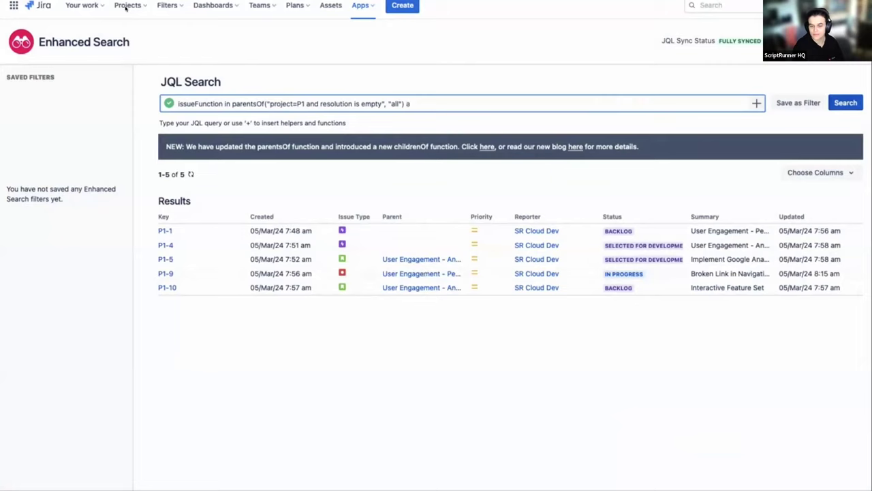
pyautogui.write('nd type=Epic')
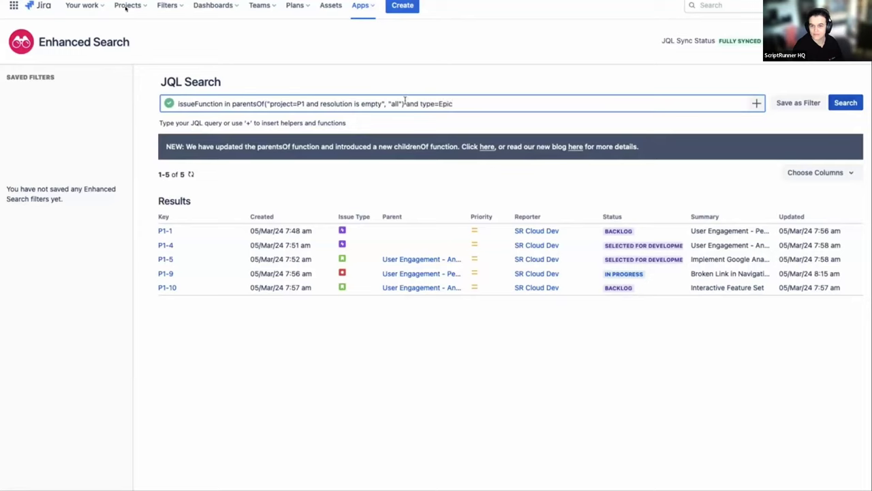
pyautogui.click(855, 106)
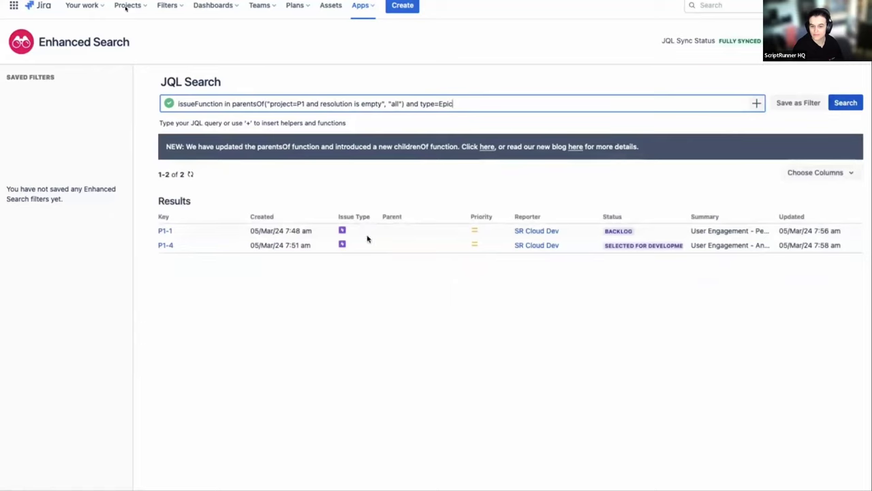
# Clear the JQL query and choose the childrenOf function for a new one
pyautogui.moveTo(468, 103); pyautogui.dragTo(156, 106)
pyautogui.press('BackSpace')
pyautogui.click(756, 103)
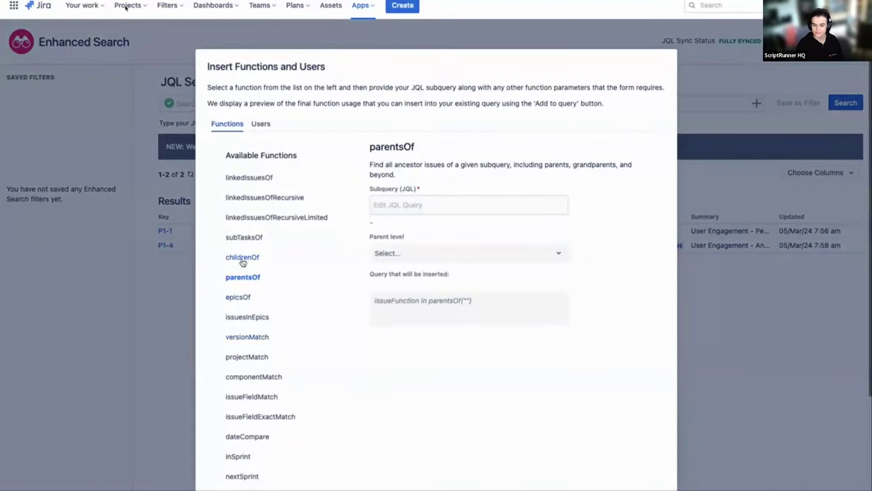
pyautogui.click(243, 257)
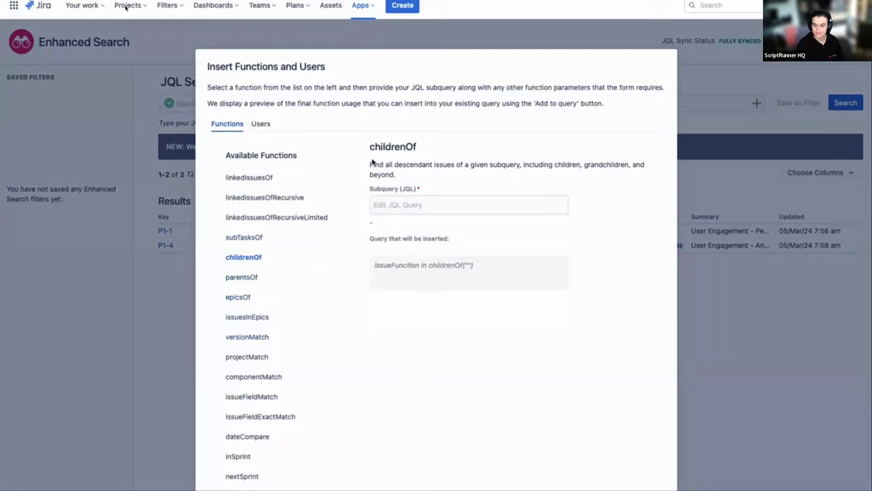
# Insert childrenOf with the subquery "project=P1 and resolution is empty" into the JQL query and run the search
pyautogui.click(387, 205)
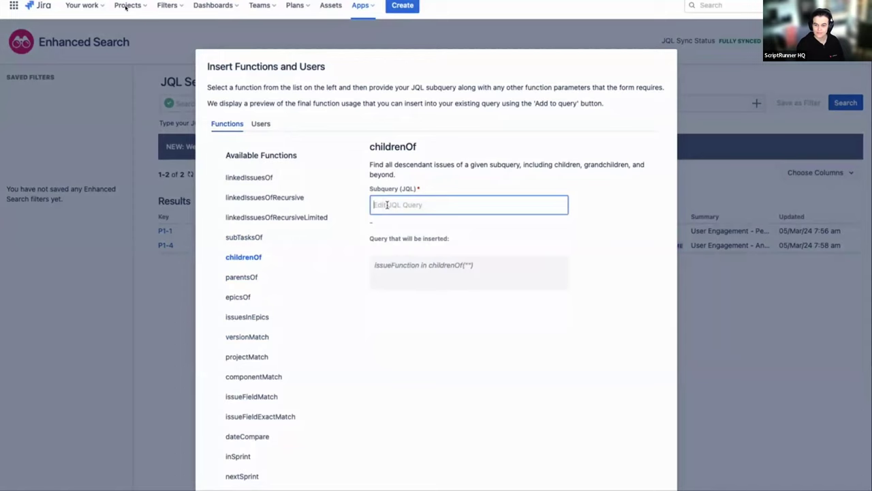
pyautogui.write('project=')
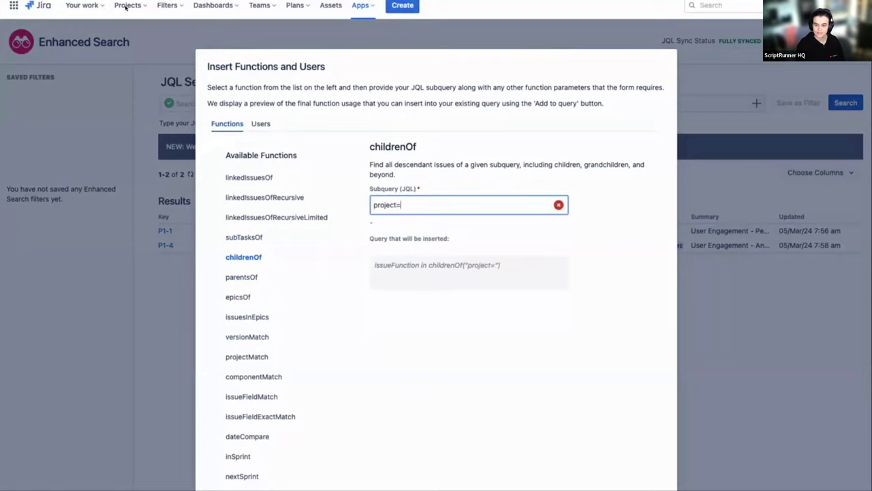
pyautogui.write('P1 and resolut')
pyautogui.write('ioni')
pyautogui.write('is empty')
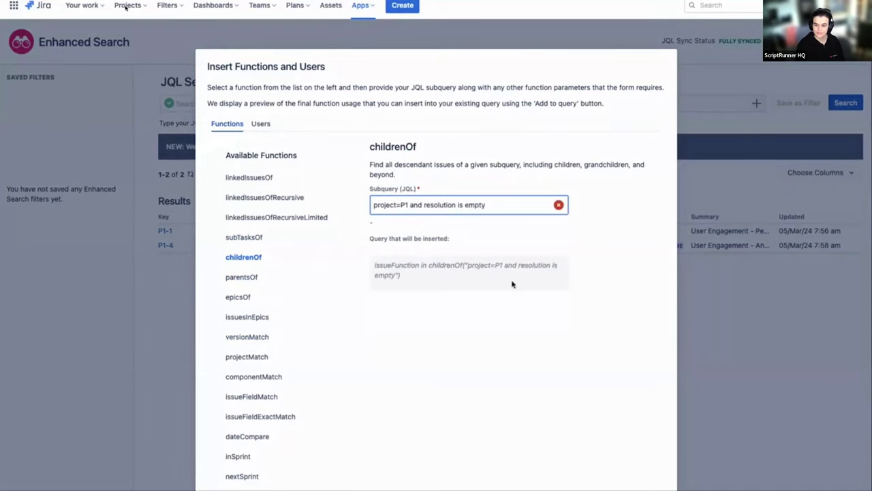
pyautogui.scroll(-3, 510, 289)
pyautogui.click(602, 477)
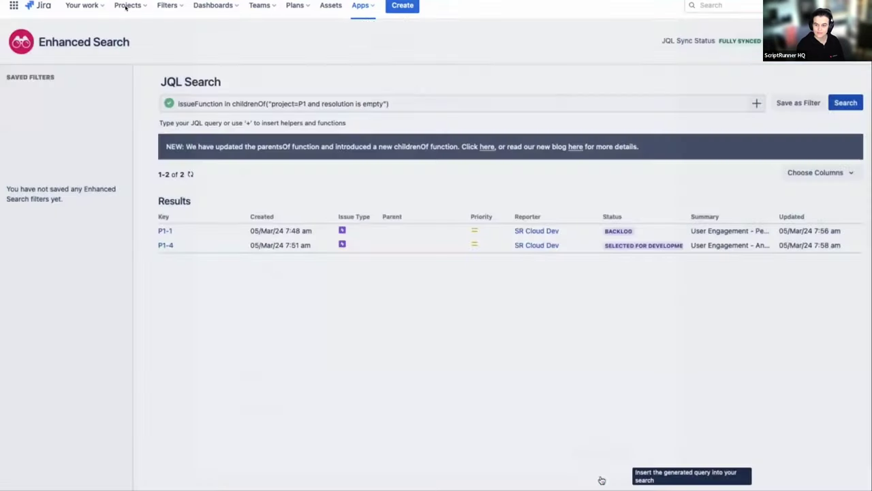
pyautogui.click(845, 103)
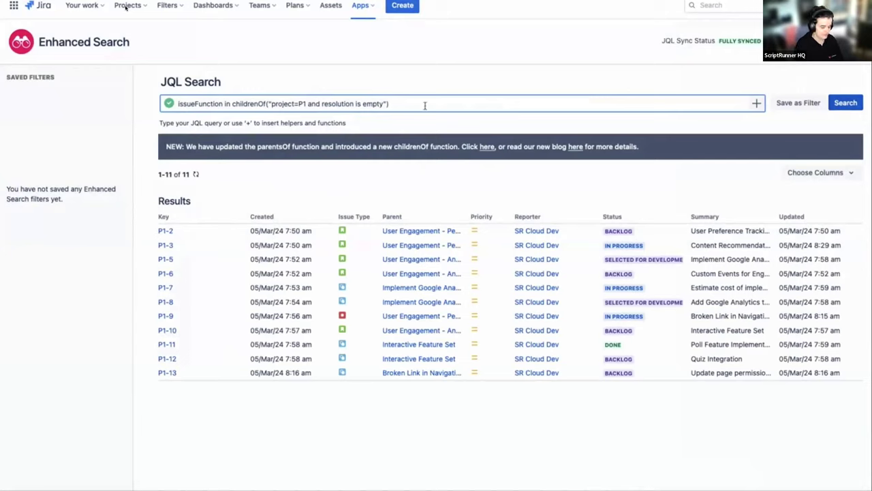
# Narrow the childrenOf search with "and type=Bug", and rerun it with the type changed to Story
pyautogui.write('and')
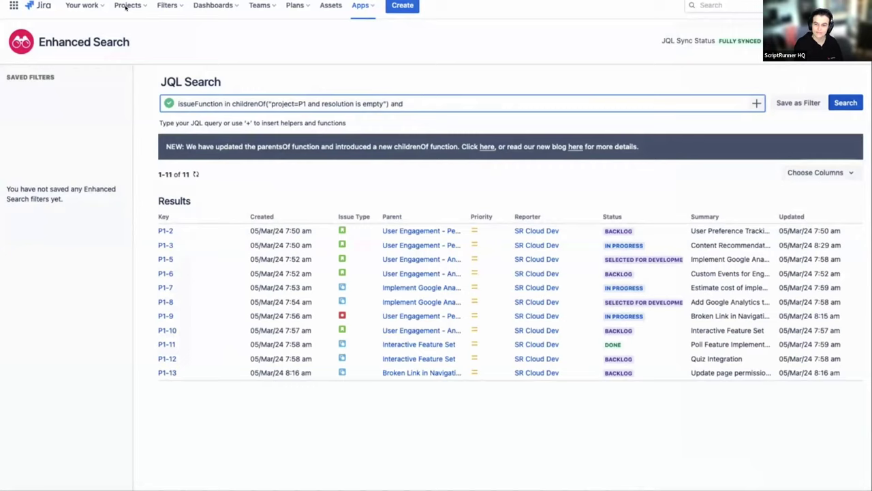
pyautogui.write(' type')
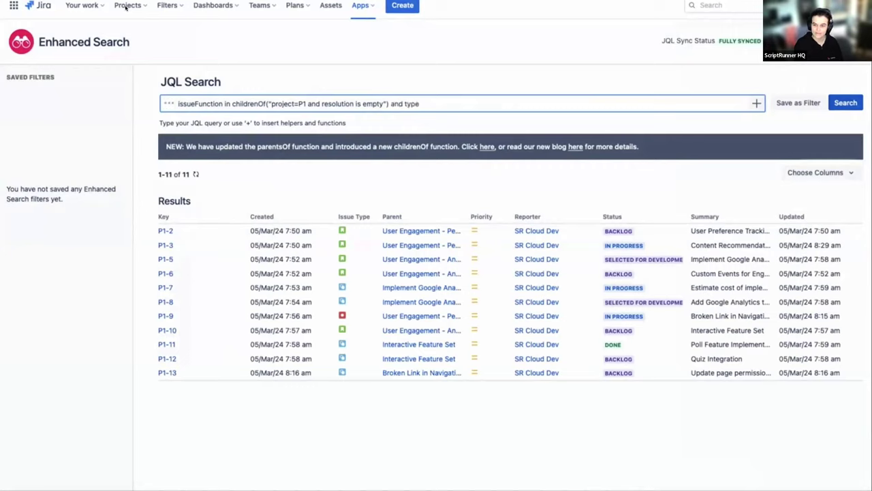
pyautogui.write('=Bug')
pyautogui.press('Return')
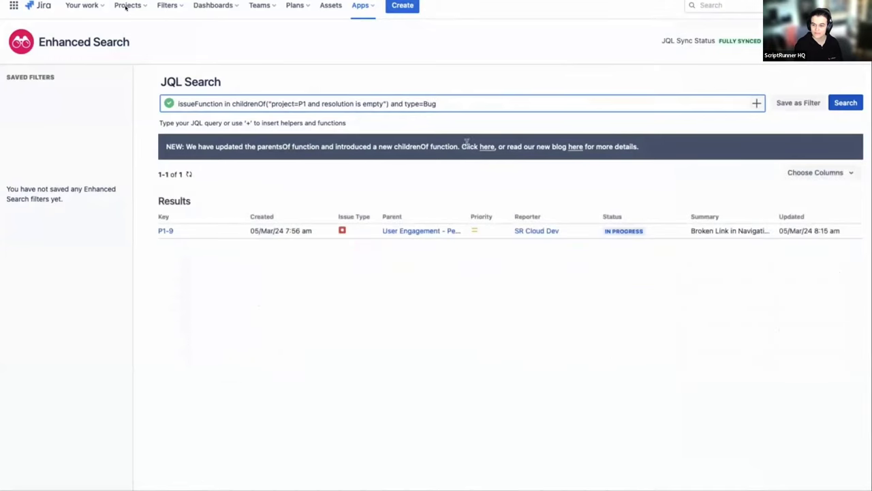
pyautogui.write('Story')
pyautogui.press('Return')
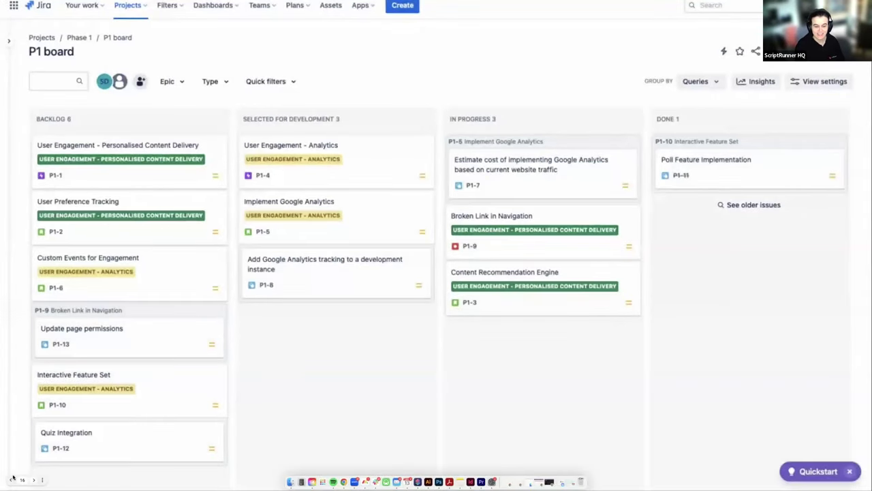
pyautogui.click(13, 478)
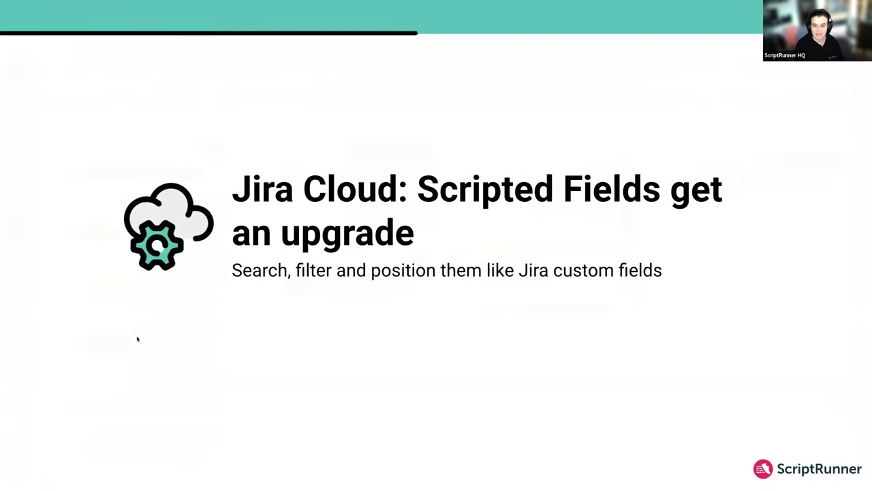
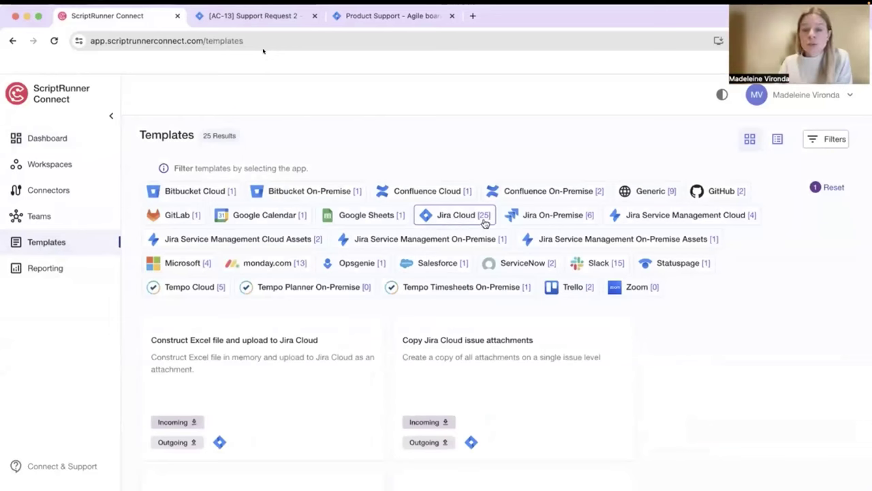
# Look through the Jira Cloud templates and open "Sync Jira Cloud project with Jira On-Premise project"
pyautogui.scroll(-10, 467, 230)
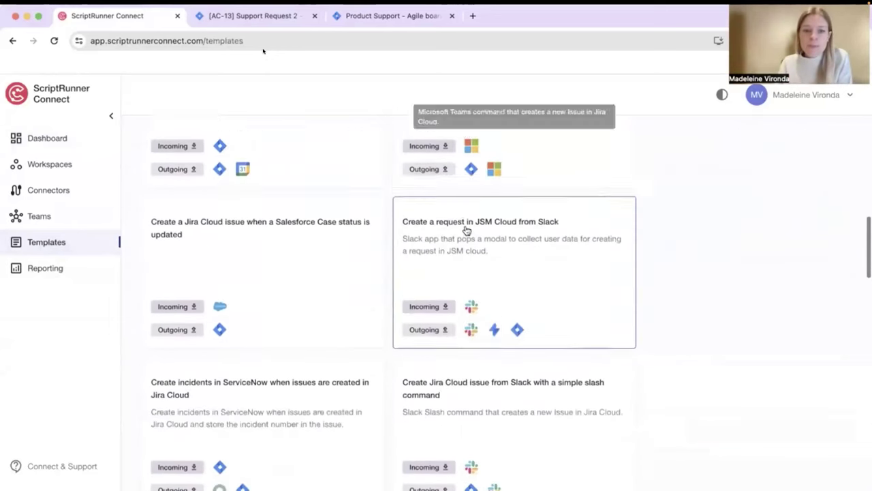
pyautogui.scroll(-10, 466, 229)
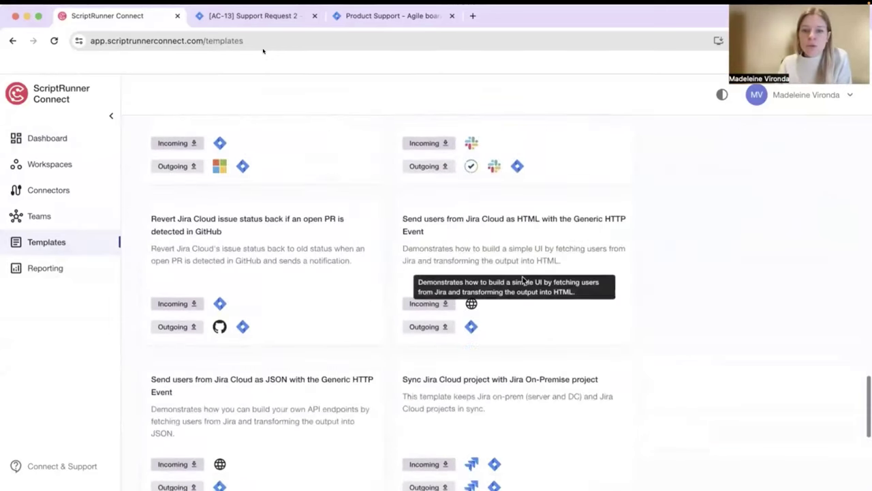
pyautogui.scroll(-5, 512, 362)
pyautogui.scroll(3, 516, 361)
pyautogui.scroll(-1, 516, 361)
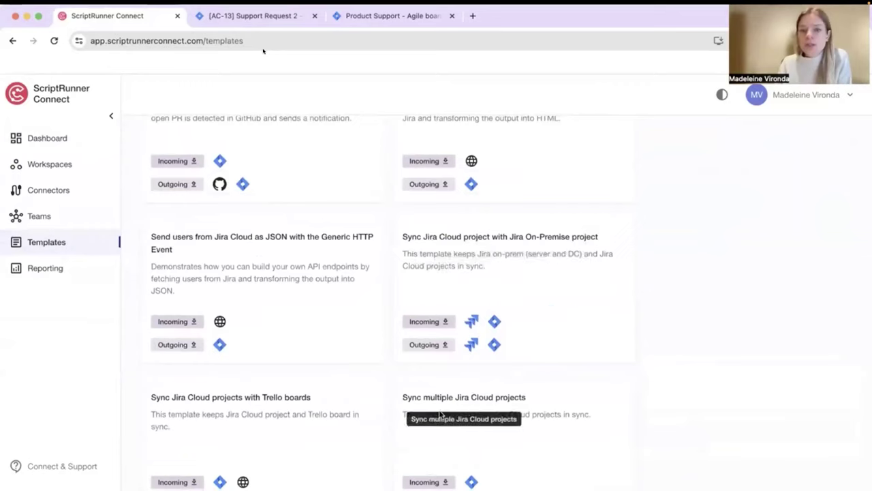
pyautogui.scroll(-2, 545, 407)
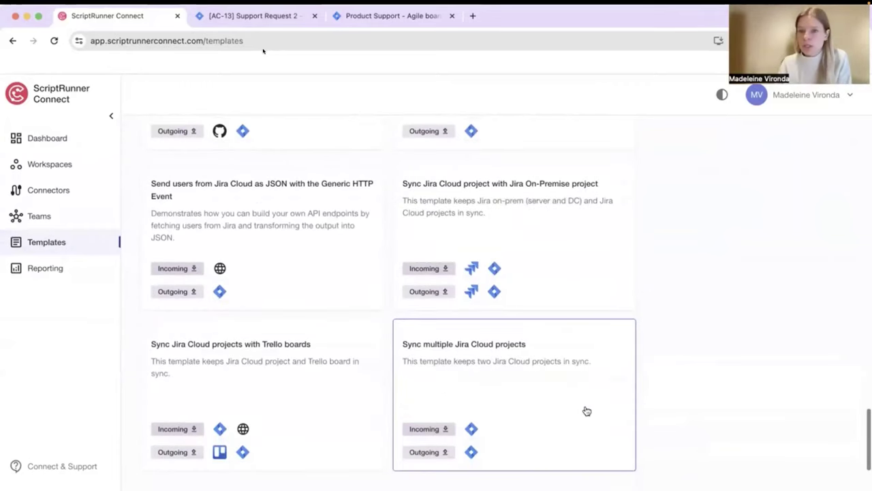
pyautogui.click(549, 251)
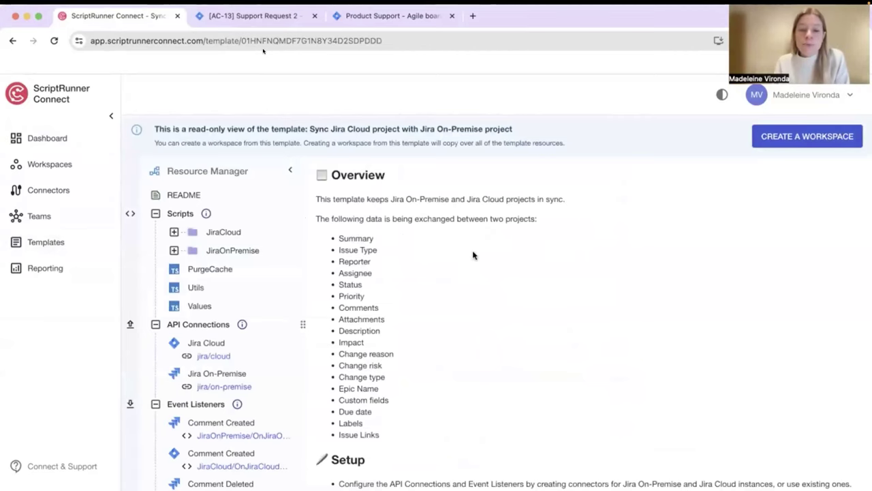
# Examine the template's overview, setup, usage and limitations notes, along with its API connections and event listeners
pyautogui.scroll(-1, 474, 255)
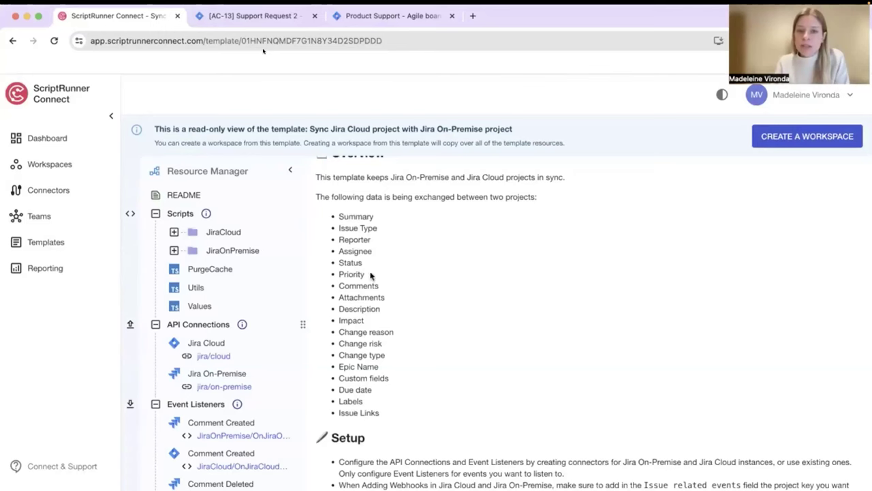
pyautogui.scroll(-10, 508, 327)
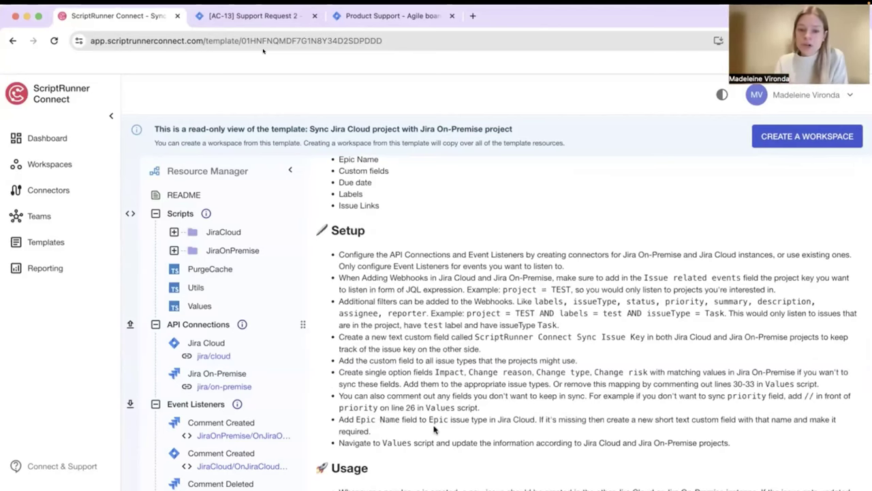
pyautogui.scroll(-3, 434, 428)
pyautogui.scroll(-2, 420, 402)
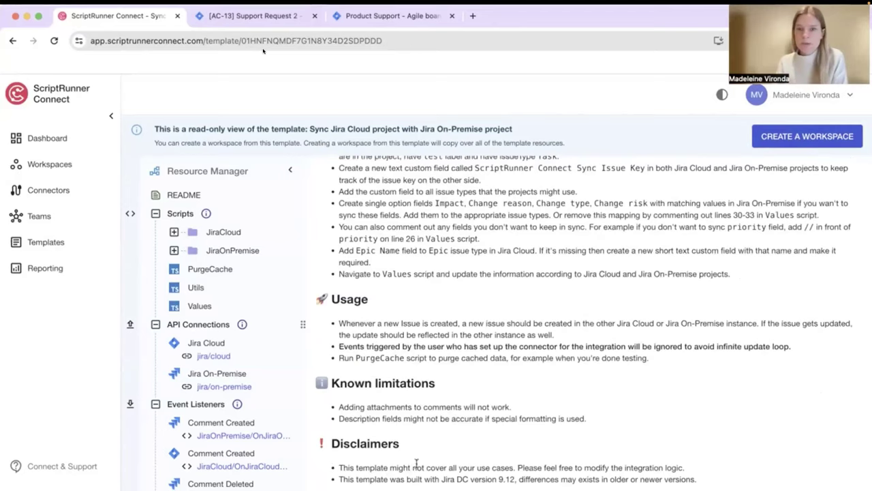
pyautogui.scroll(10, 409, 463)
pyautogui.scroll(2, 415, 450)
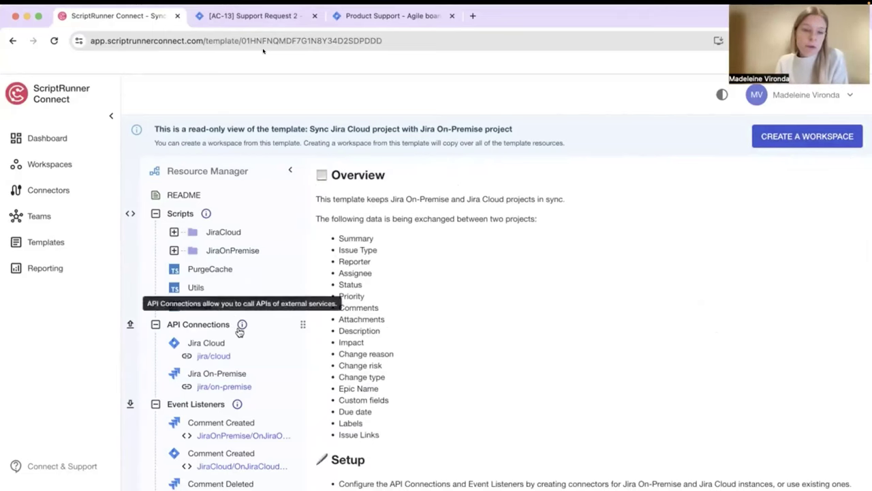
pyautogui.scroll(-3, 246, 328)
pyautogui.scroll(-3, 253, 327)
pyautogui.scroll(1, 252, 327)
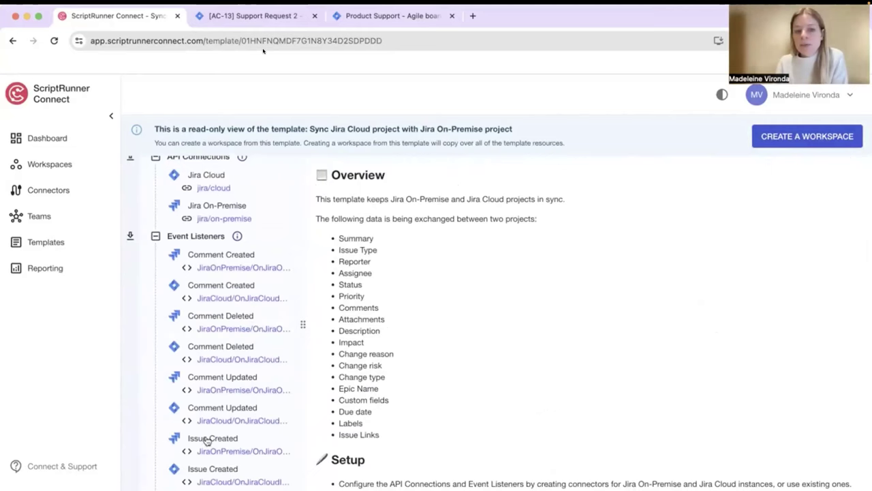
pyautogui.scroll(-2, 211, 436)
pyautogui.scroll(5, 232, 385)
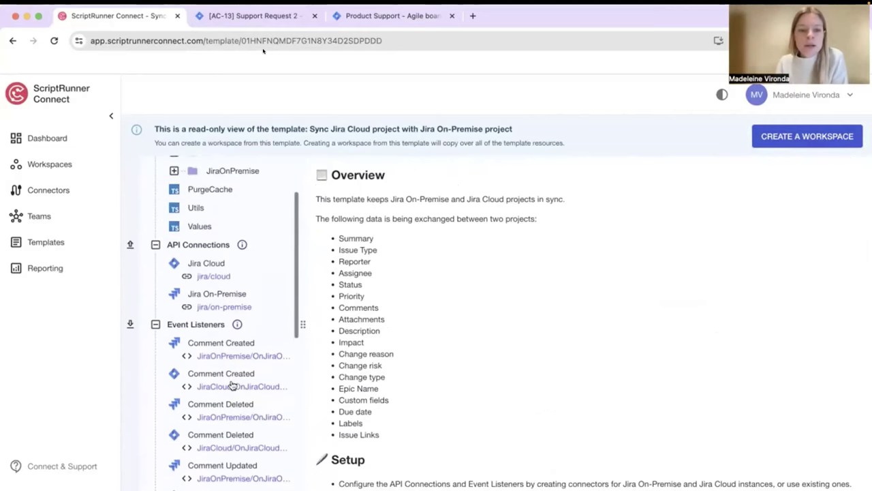
pyautogui.scroll(-10, 232, 386)
pyautogui.scroll(10, 232, 386)
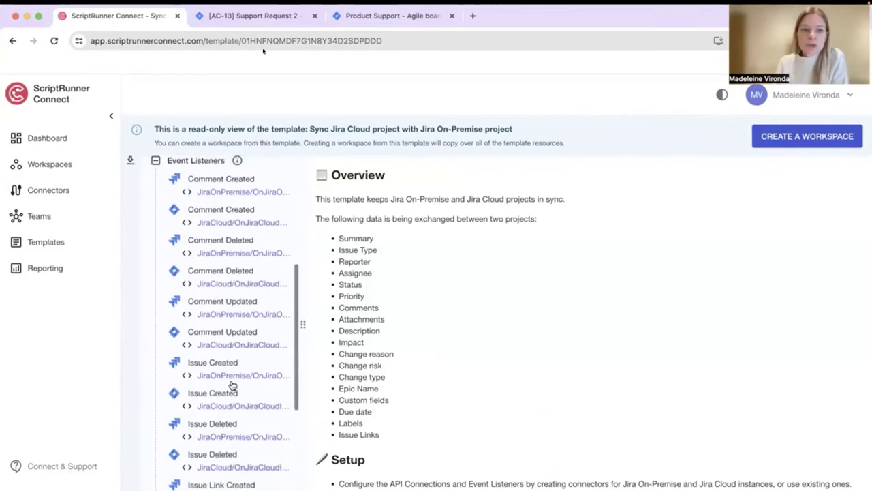
# Open the existing workspace that syncs multiple Jira Cloud projects with Jira On-Premise, and show its Values script
pyautogui.click(52, 170)
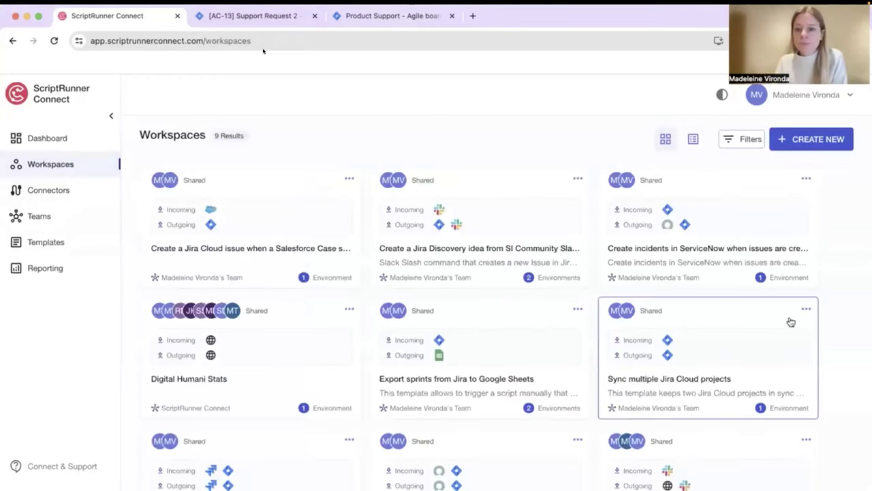
pyautogui.scroll(-1, 709, 326)
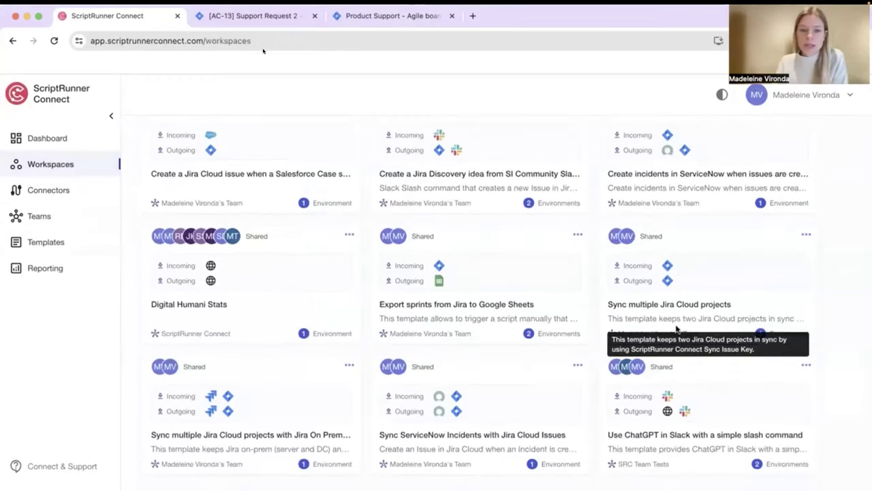
pyautogui.click(288, 370)
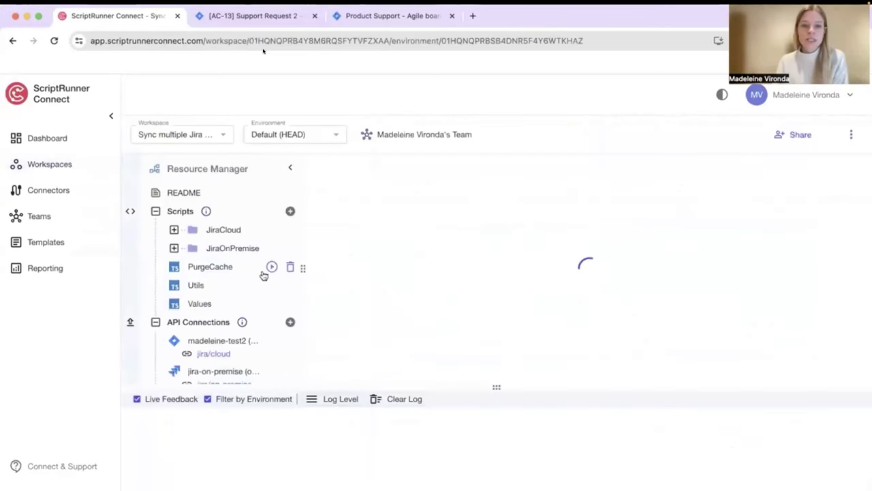
pyautogui.click(204, 303)
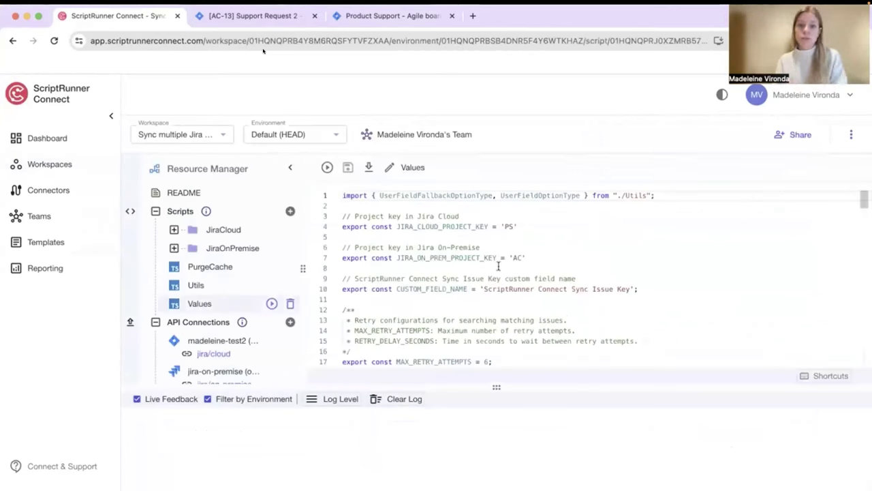
# Switch to the on-premise Acme Corporation issues, view the Product Support backlog in Jira Cloud, and return to Acme Corporation
pyautogui.click(277, 24)
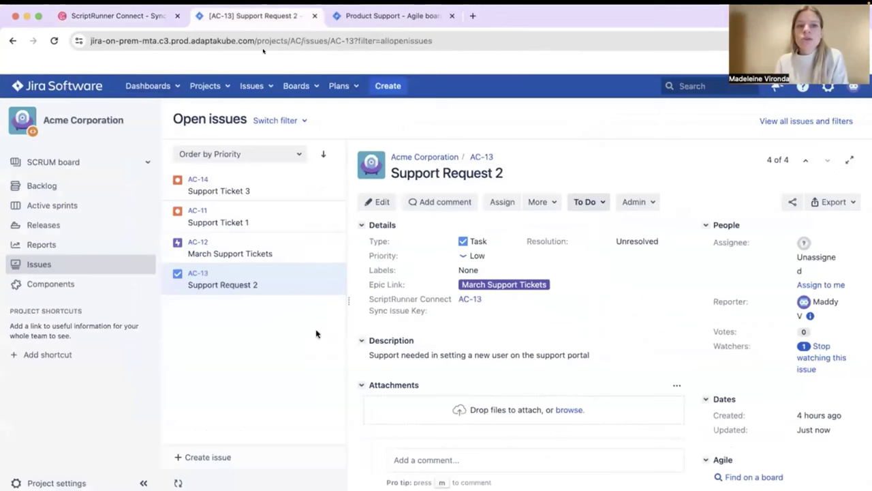
pyautogui.click(423, 17)
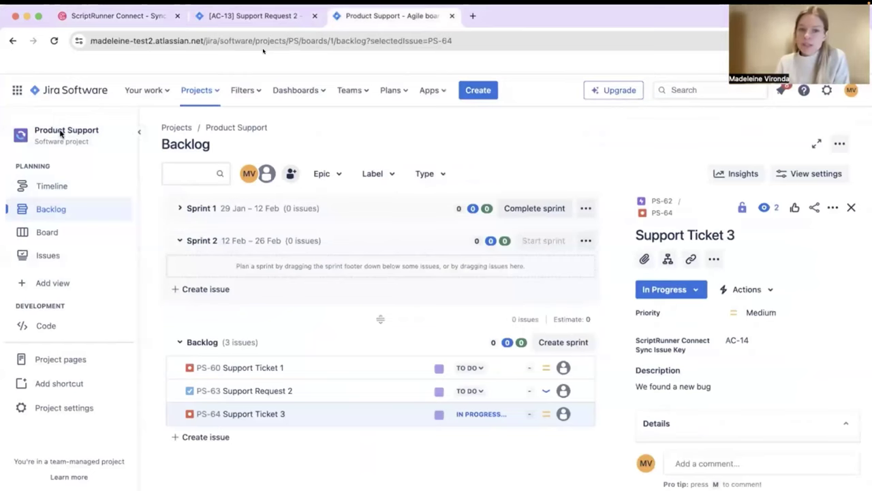
pyautogui.click(244, 18)
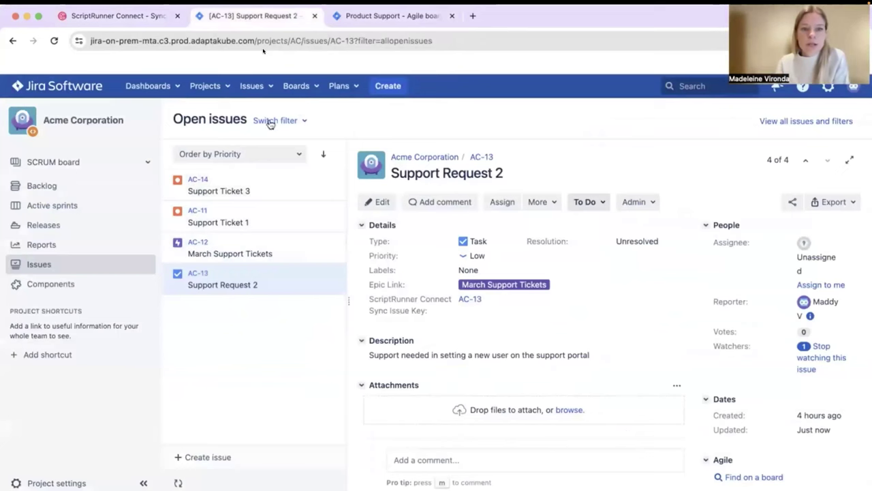
# Start a new Bug in the Acme Corporation project with the summary "Support Ticket 4"
pyautogui.click(385, 86)
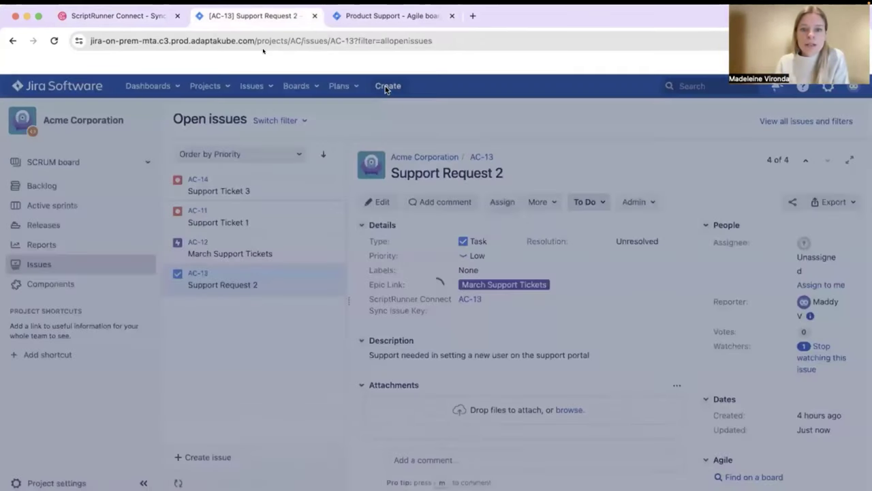
pyautogui.click(334, 276)
pyautogui.write('Support')
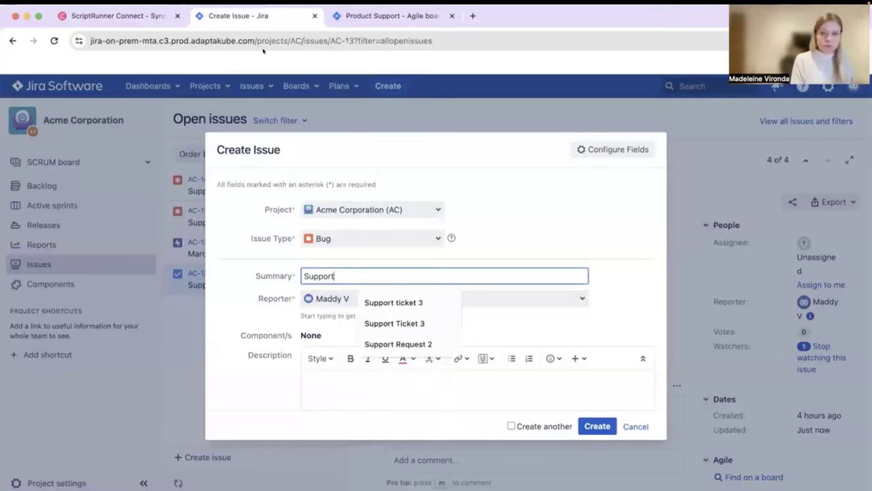
pyautogui.click(382, 322)
pyautogui.press('BackSpace')
pyautogui.write('4')
pyautogui.scroll(-2, 418, 346)
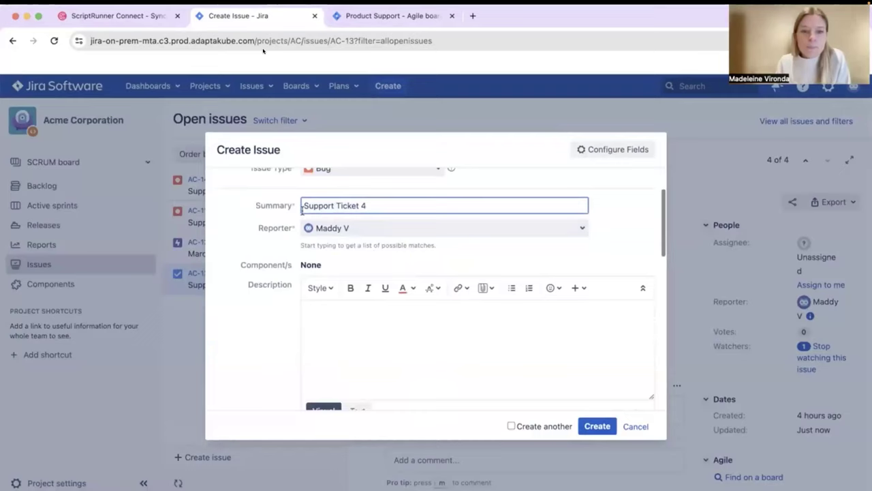
# Enter the description "We found a bug on the connectors screen" and create the issue
pyautogui.click(418, 347)
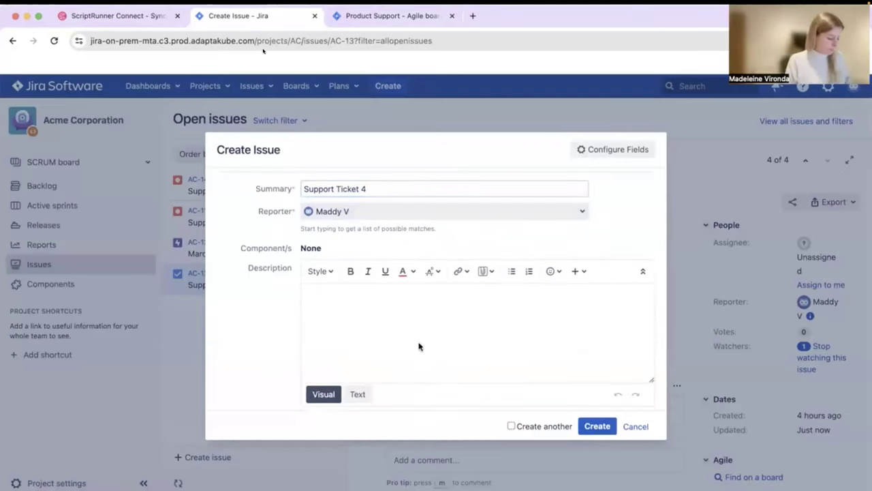
pyautogui.write('We found a bug on the')
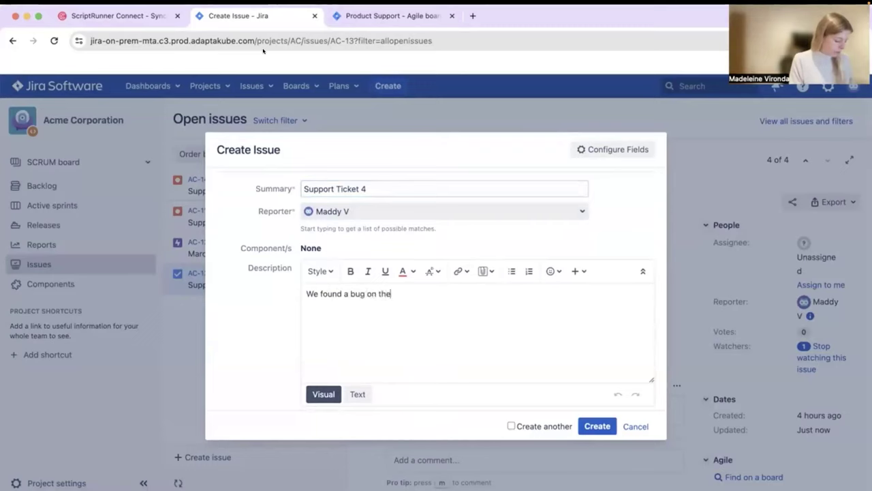
pyautogui.write(' connectors screen')
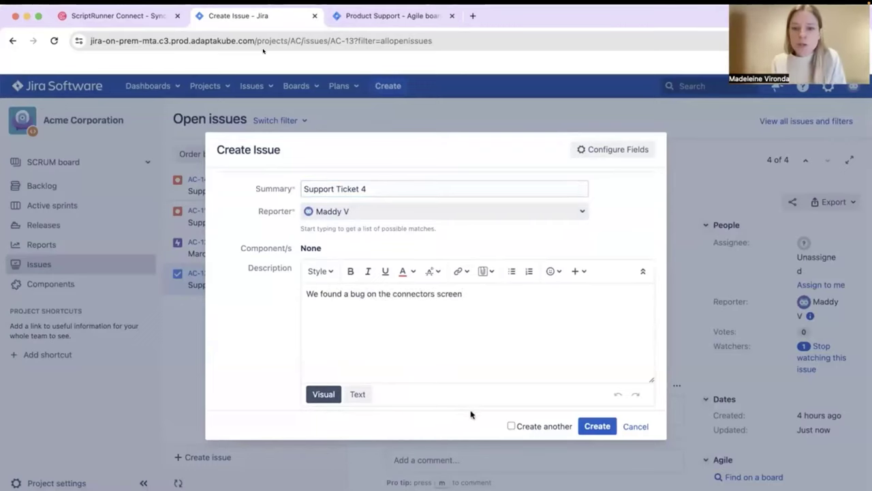
pyautogui.click(580, 427)
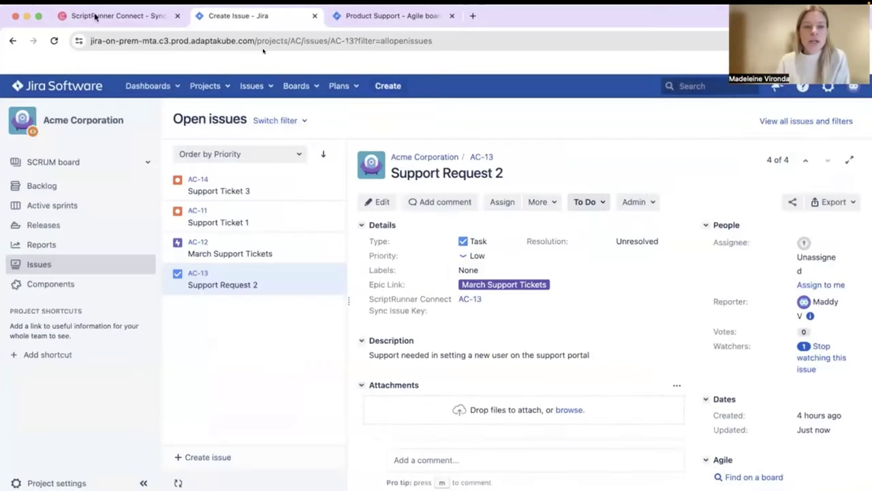
# Switch to ScriptRunner Connect, enlarge the log area, and examine the log of the issue-created script run
pyautogui.click(110, 17)
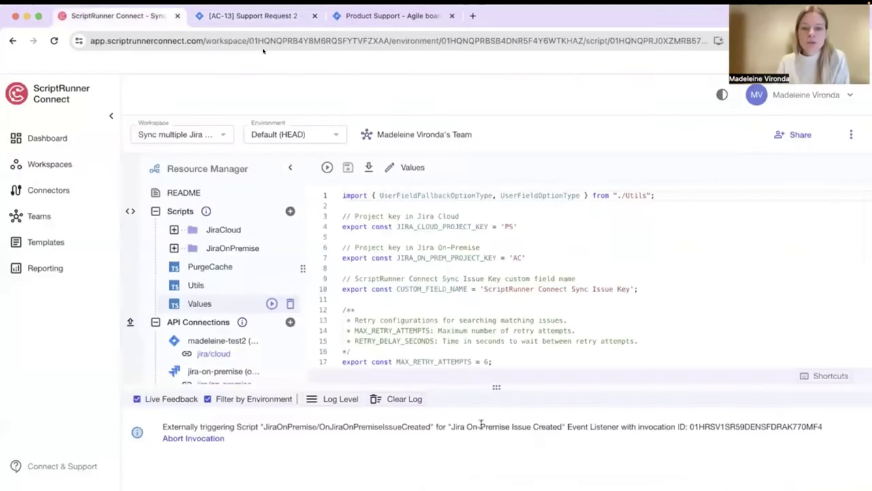
pyautogui.moveTo(495, 389); pyautogui.dragTo(496, 334)
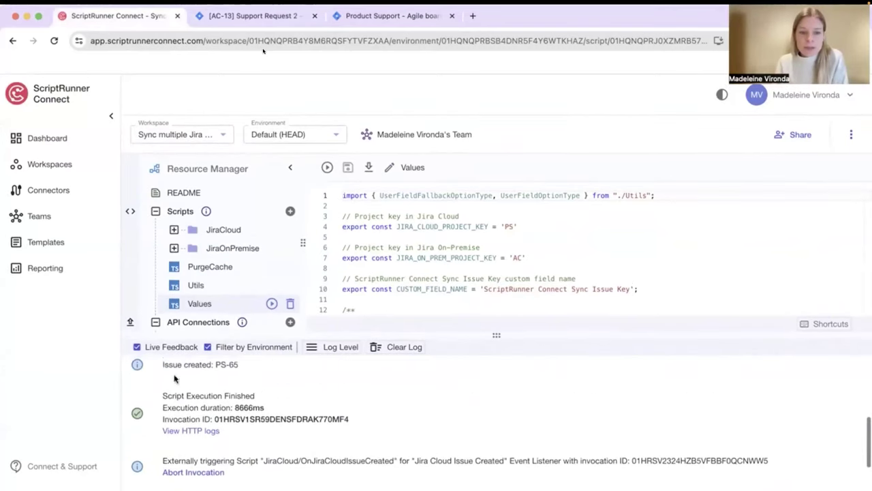
pyautogui.moveTo(161, 364); pyautogui.dragTo(286, 373)
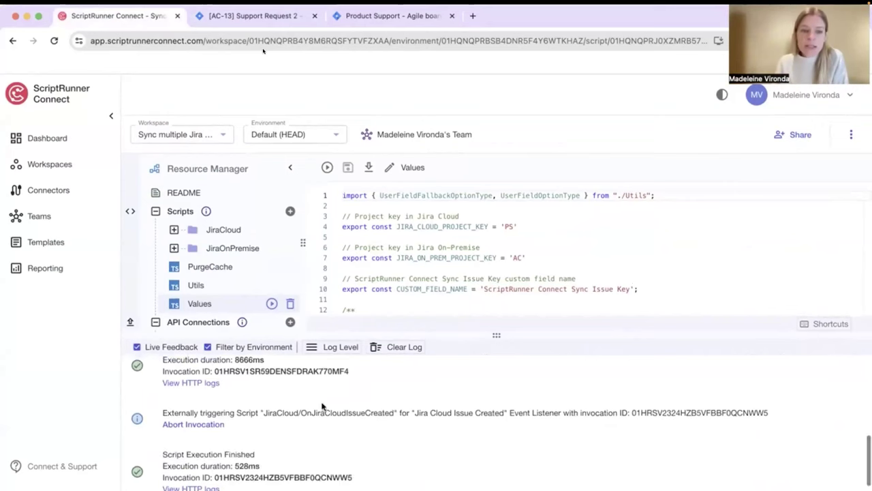
# Reload the Product Support backlog in Jira Cloud and set the epic PS-62 March Support Tickets as Support Ticket 4's parent
pyautogui.click(390, 15)
pyautogui.click(52, 42)
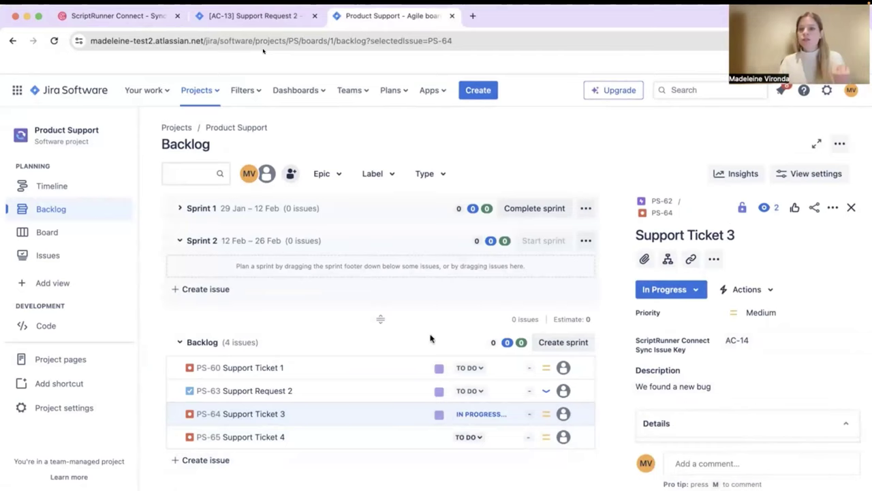
pyautogui.click(374, 437)
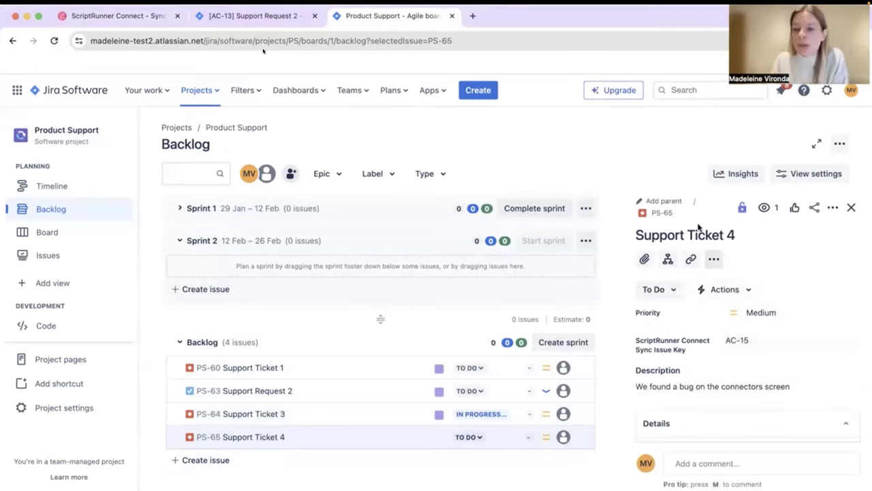
pyautogui.click(646, 202)
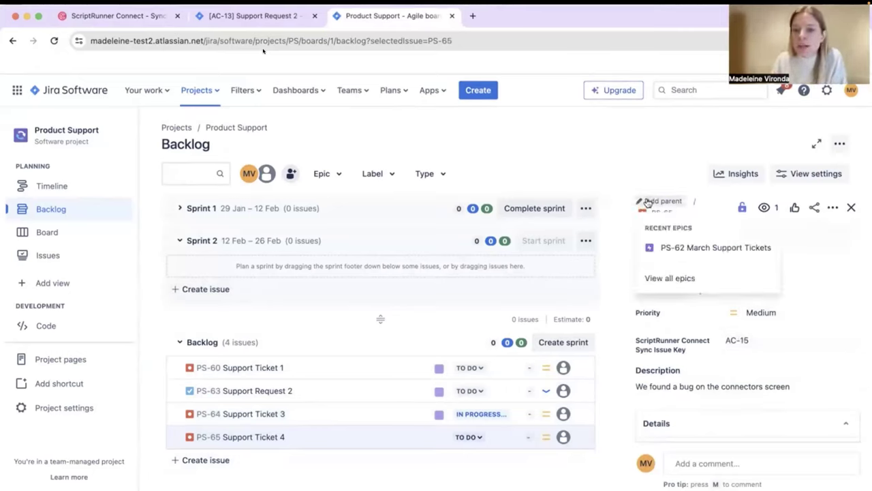
pyautogui.click(697, 254)
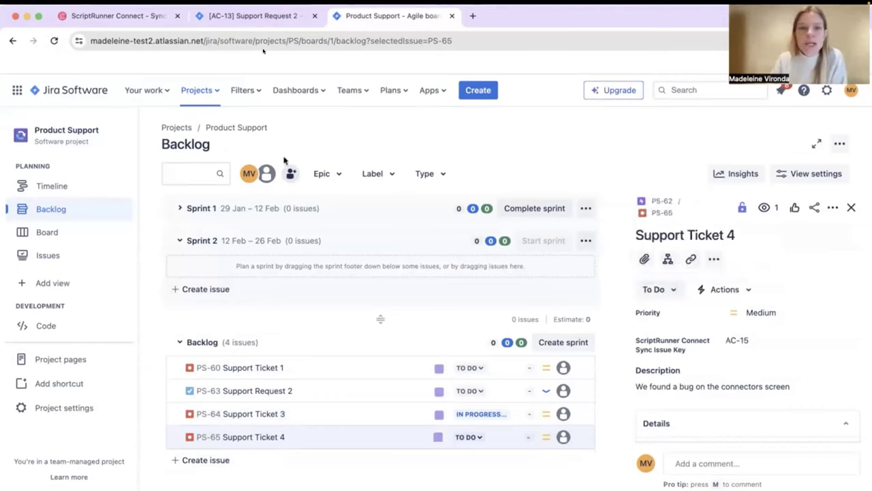
# Check the ScriptRunner Connect log for the issue-updated run, reload the on-premise Acme Corporation issues, and examine Support Ticket 4's epic link
pyautogui.click(123, 16)
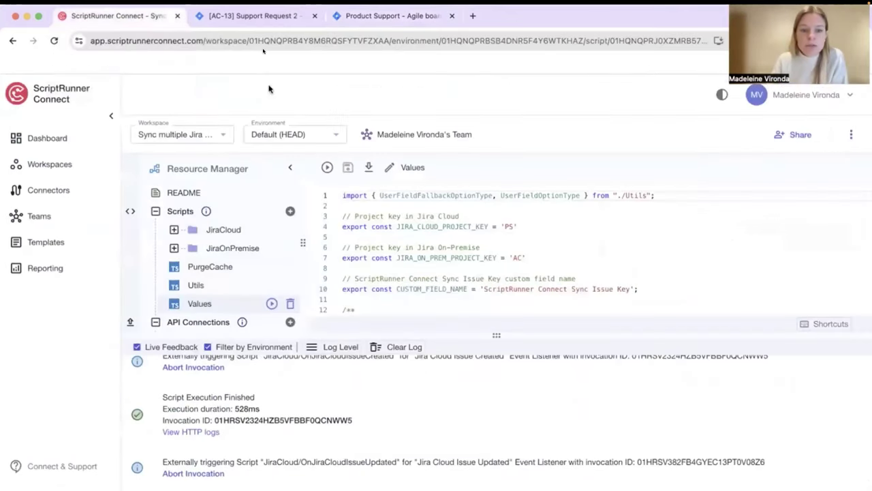
pyautogui.click(260, 22)
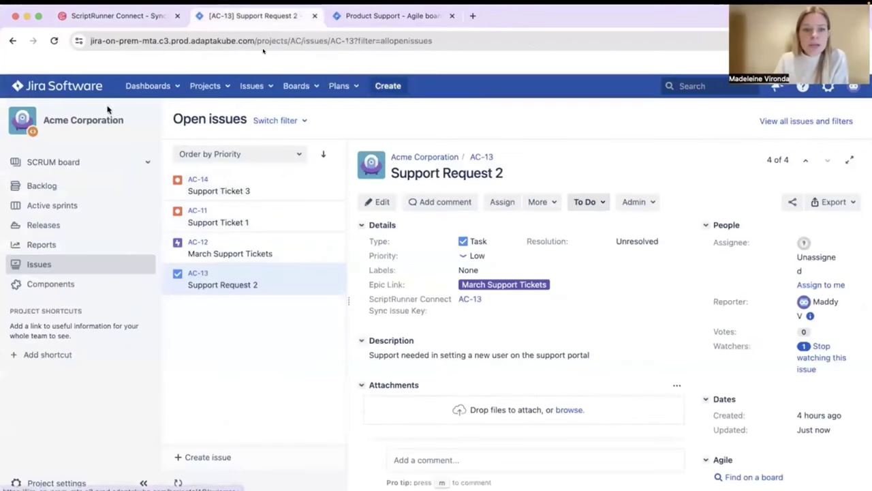
pyautogui.click(54, 40)
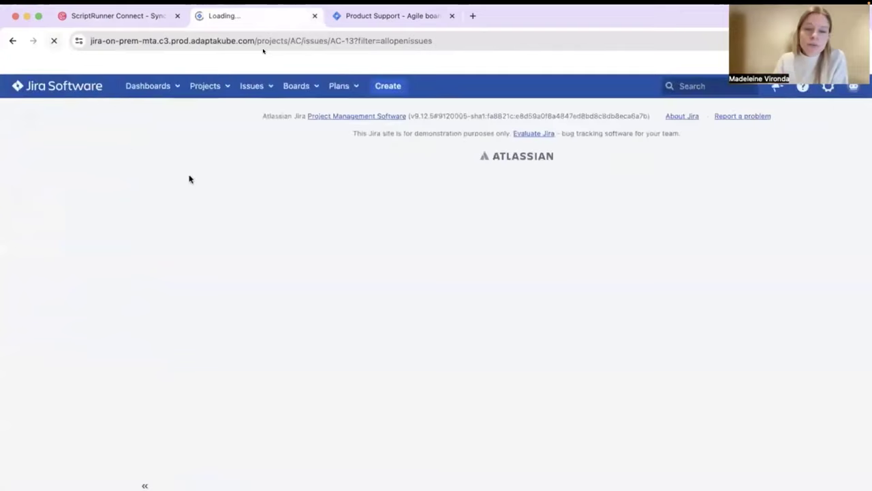
pyautogui.click(289, 188)
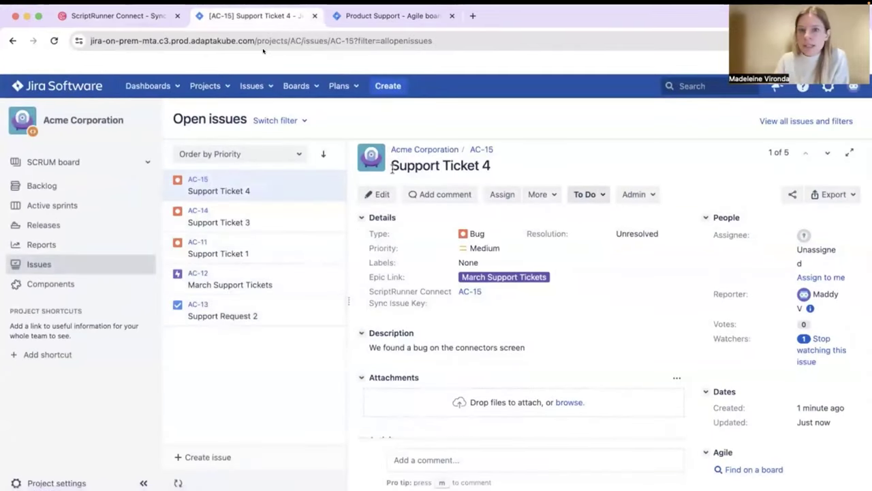
# In Jira Cloud, comment on Support Ticket 4: "Thank you for raising this ticket, we are currently investigating it. Could you please attach any useful screenshots?"
pyautogui.click(366, 18)
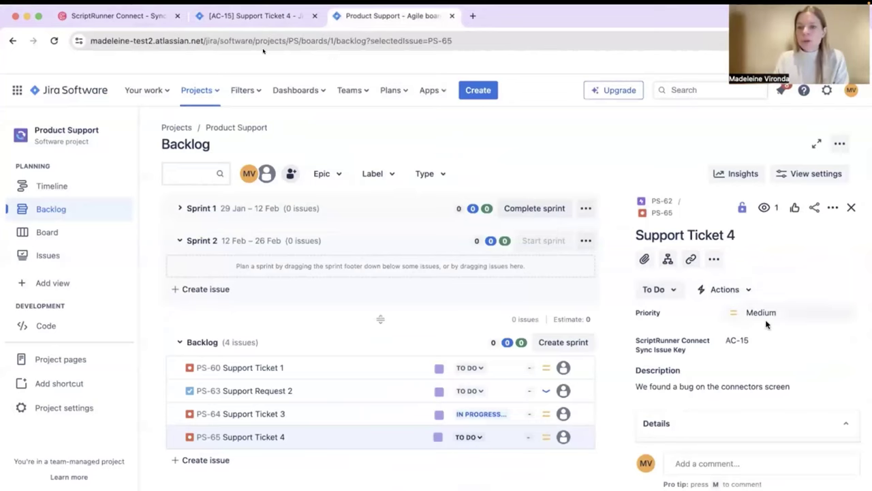
pyautogui.scroll(-2, 774, 368)
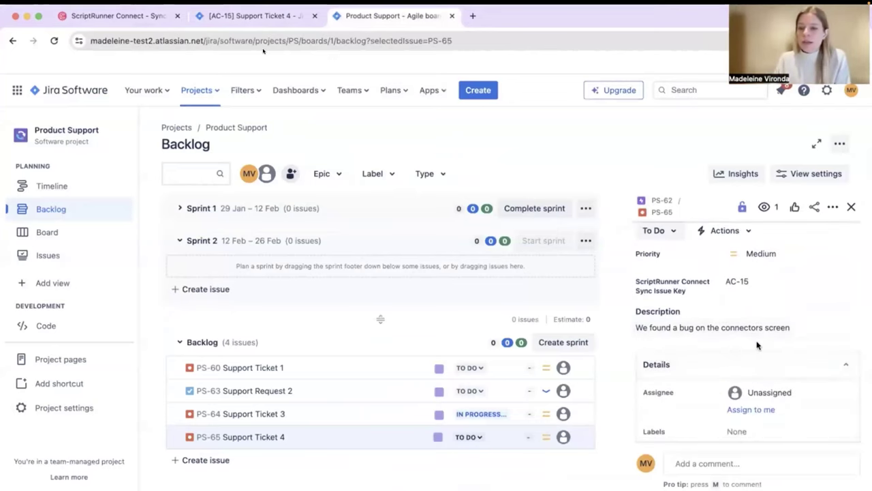
pyautogui.scroll(-5, 681, 409)
pyautogui.click(688, 463)
pyautogui.write('Thank you for raising this ticket')
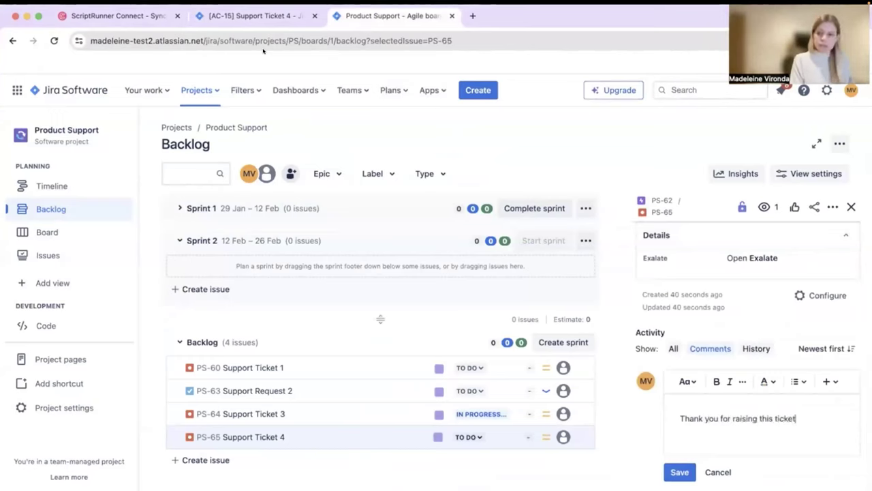
pyautogui.write(', we are ')
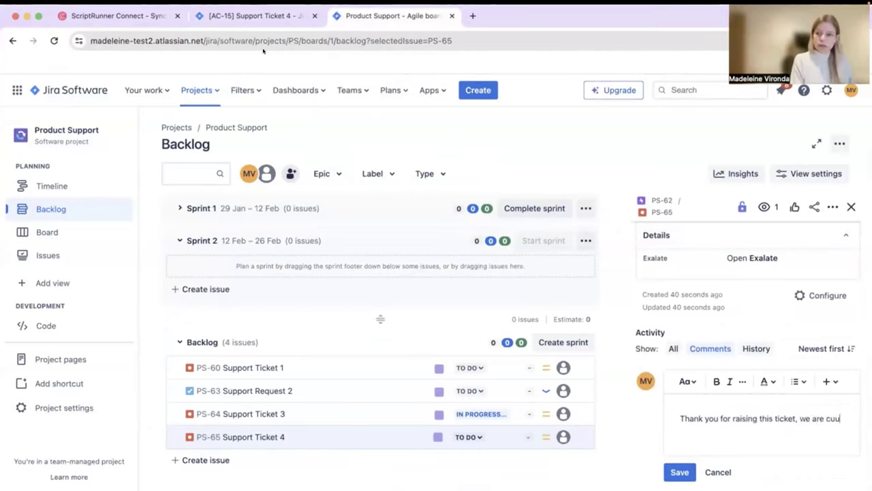
pyautogui.write('currentl')
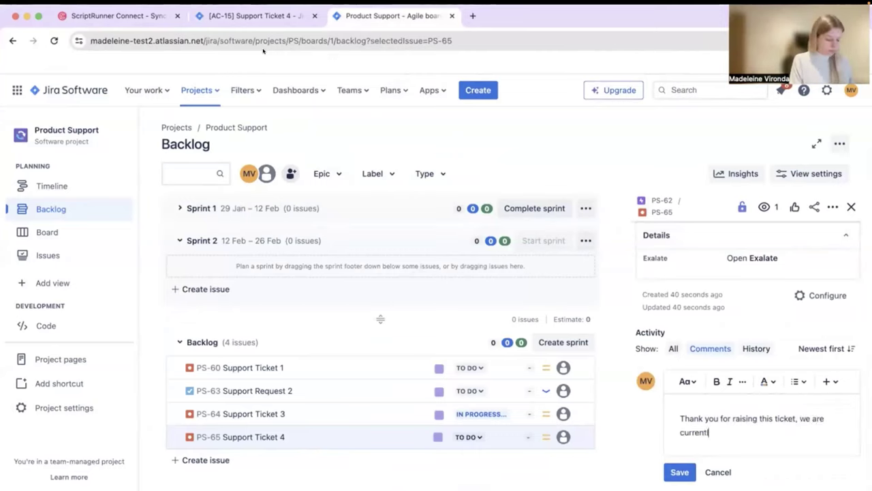
pyautogui.write('ng it')
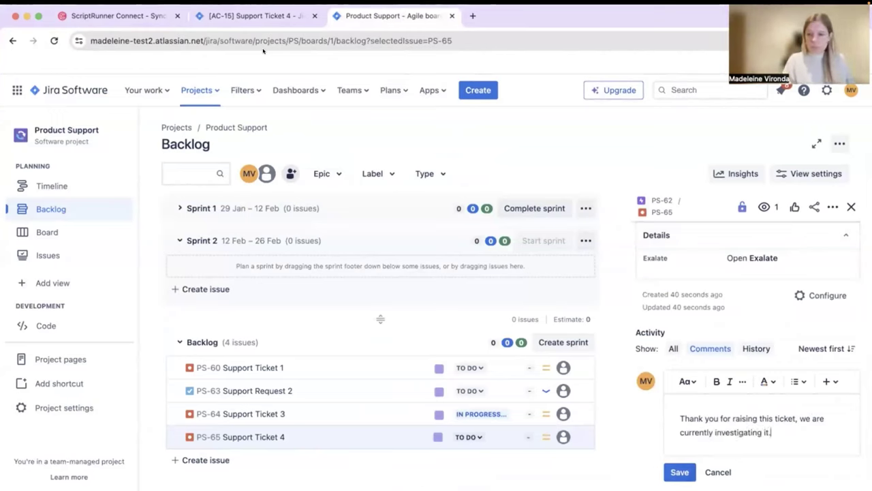
pyautogui.write('.')
pyautogui.press('Return')
pyautogui.write('Could you please a')
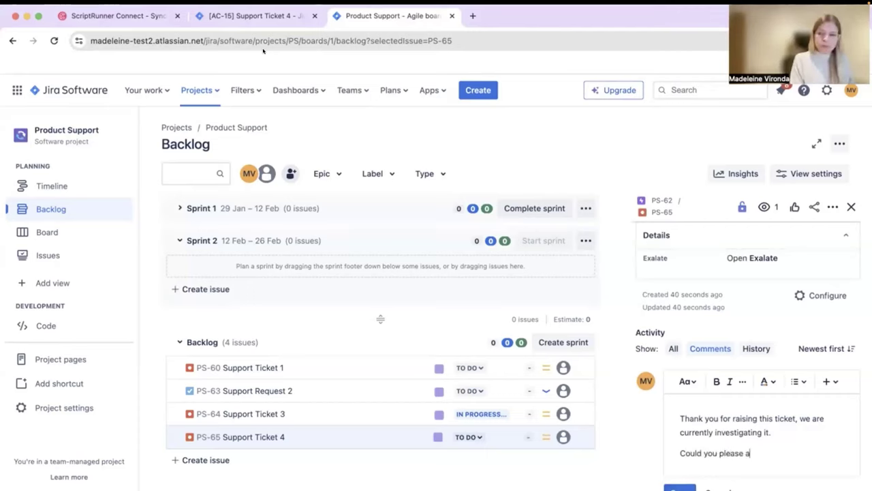
pyautogui.write('ttach any useful screenshots?')
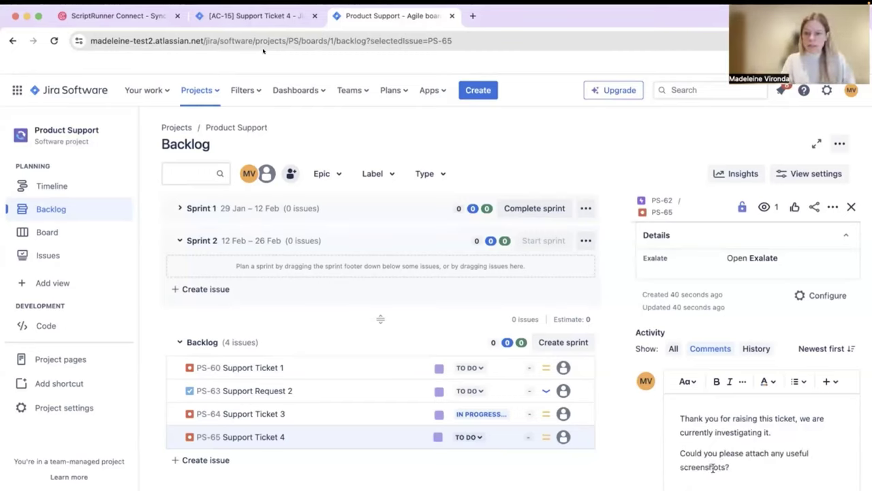
pyautogui.click(681, 471)
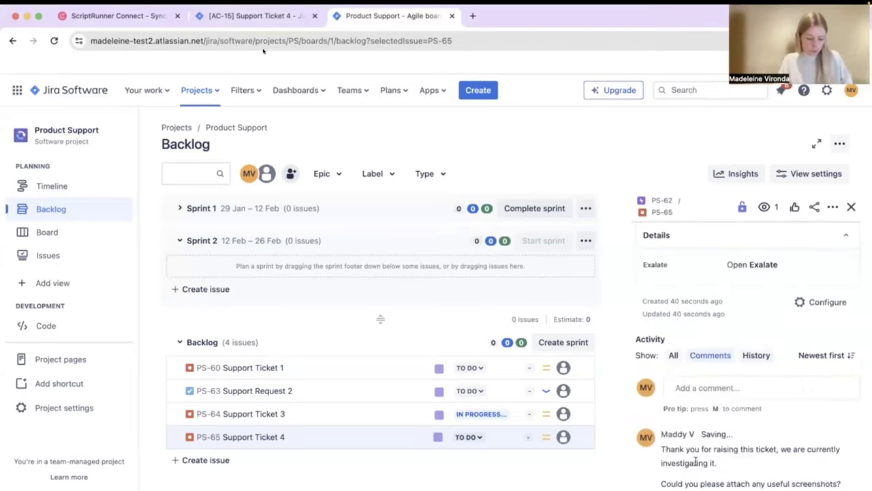
# Set Support Ticket 4's status to In Progress and assign it to the listed user other than the current account
pyautogui.scroll(5, 733, 374)
pyautogui.click(682, 292)
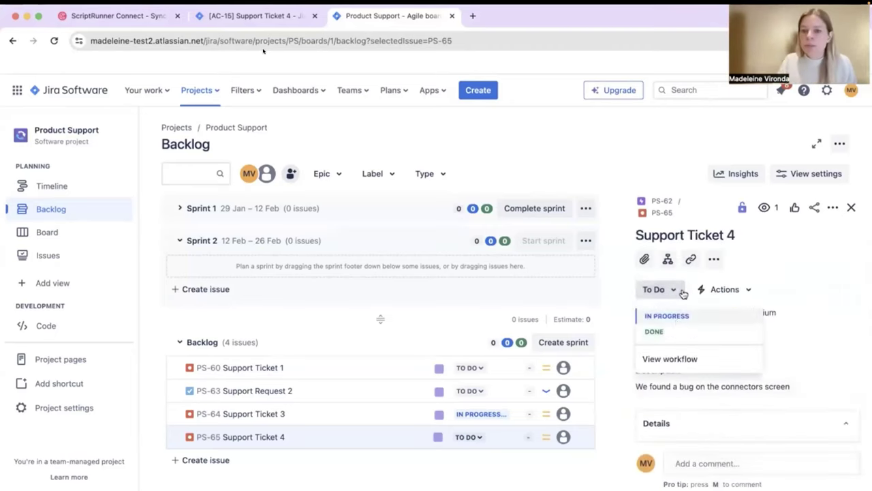
pyautogui.click(661, 315)
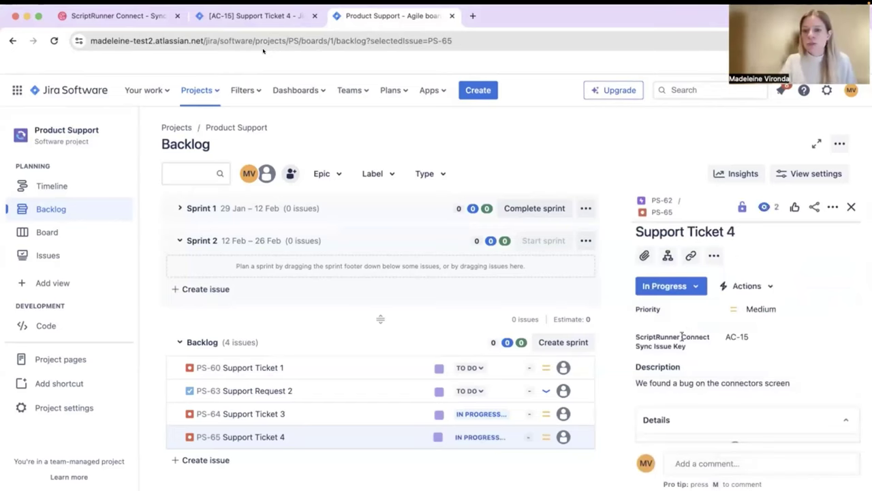
pyautogui.scroll(-5, 682, 336)
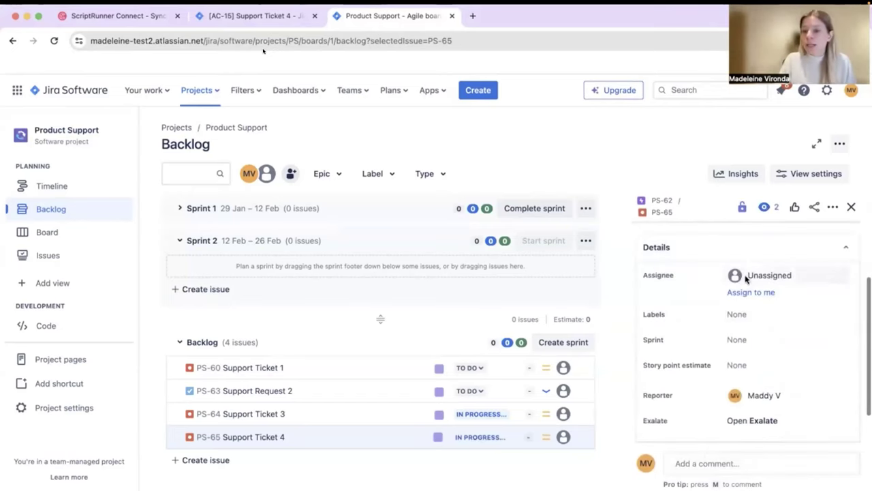
pyautogui.click(746, 278)
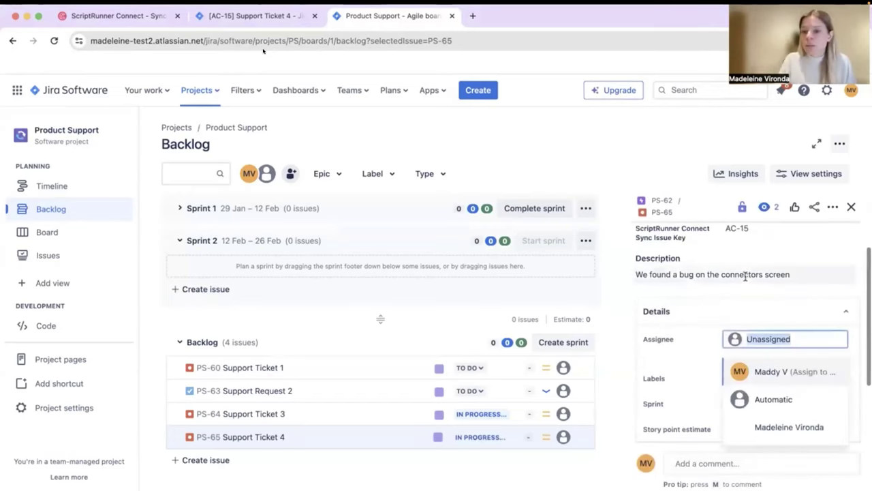
pyautogui.click(782, 427)
# Add the label Testing to Support Ticket 4 in the Product Support project
pyautogui.scroll(-1, 745, 396)
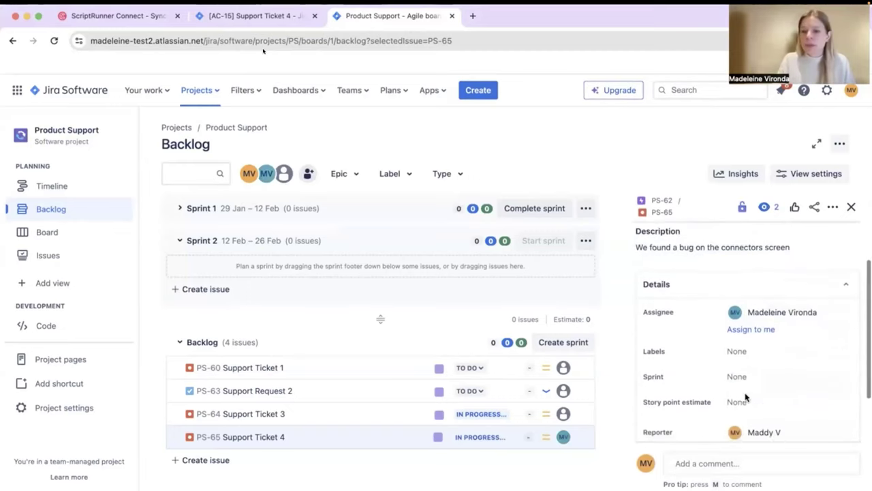
pyautogui.scroll(-1, 745, 397)
pyautogui.click(732, 333)
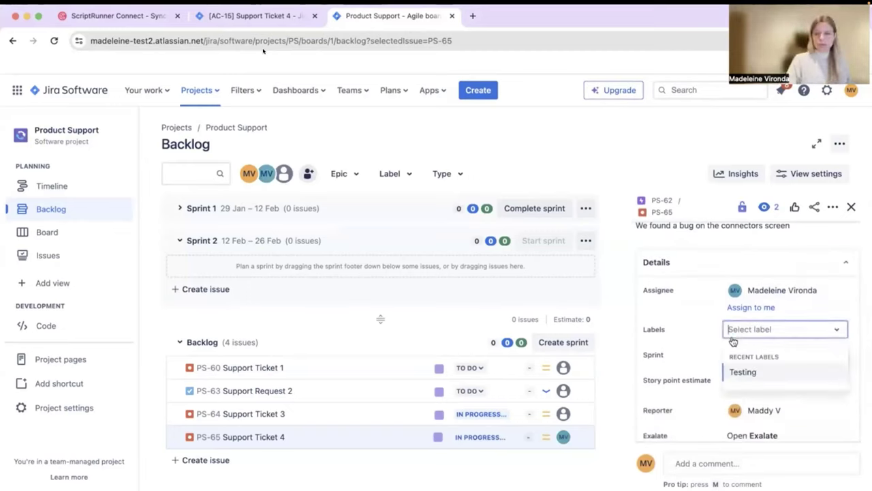
pyautogui.click(742, 372)
pyautogui.click(850, 311)
# Check the ScriptRunner Connect log, and examine the status, assignee, label and comment on Support Ticket 4 in on-premise Jira
pyautogui.scroll(-5, 795, 390)
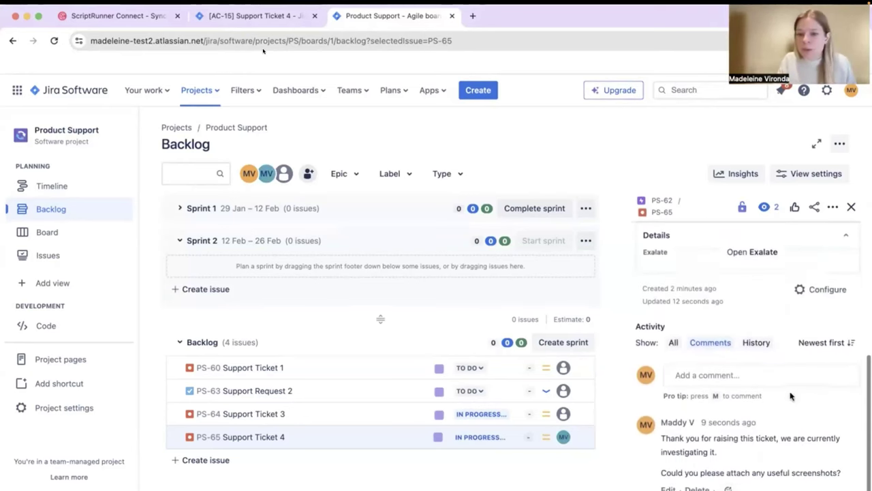
pyautogui.click(93, 18)
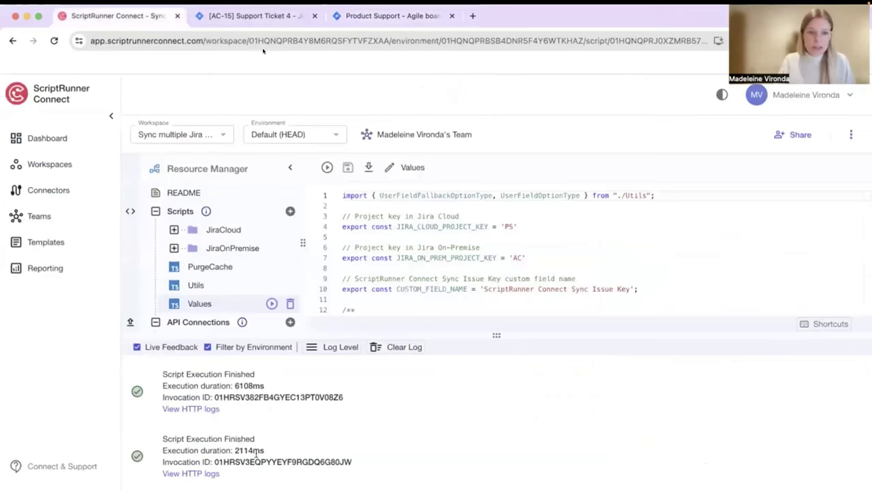
pyautogui.click(240, 17)
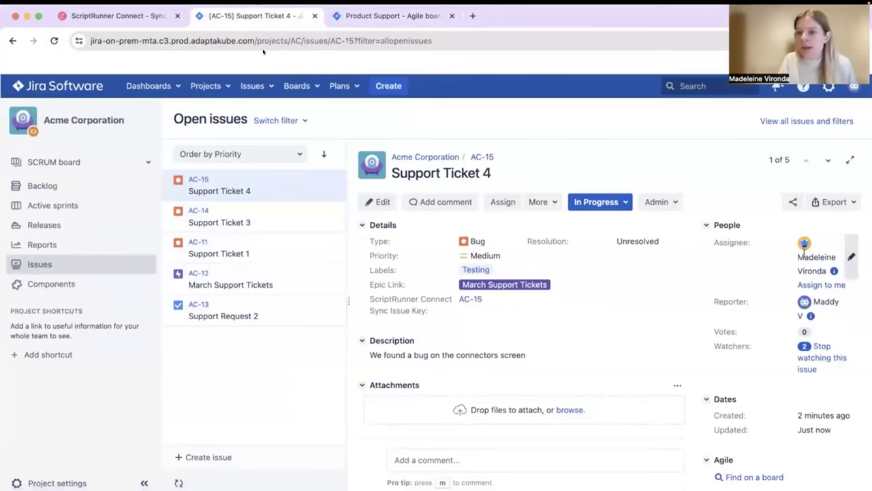
pyautogui.scroll(-5, 648, 348)
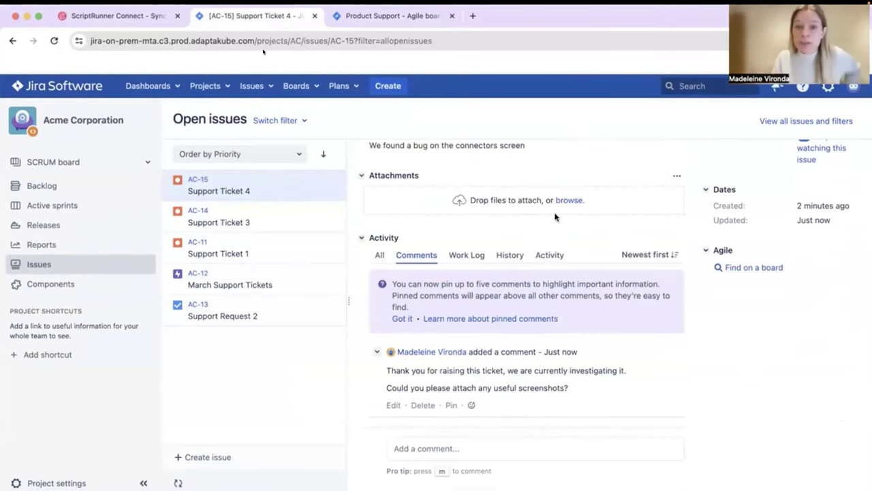
# Attach Templates.png to Support Ticket 4 in on-premise Jira and check the attachments on its Jira Cloud copy after reloading the backlog
pyautogui.scroll(3, 579, 235)
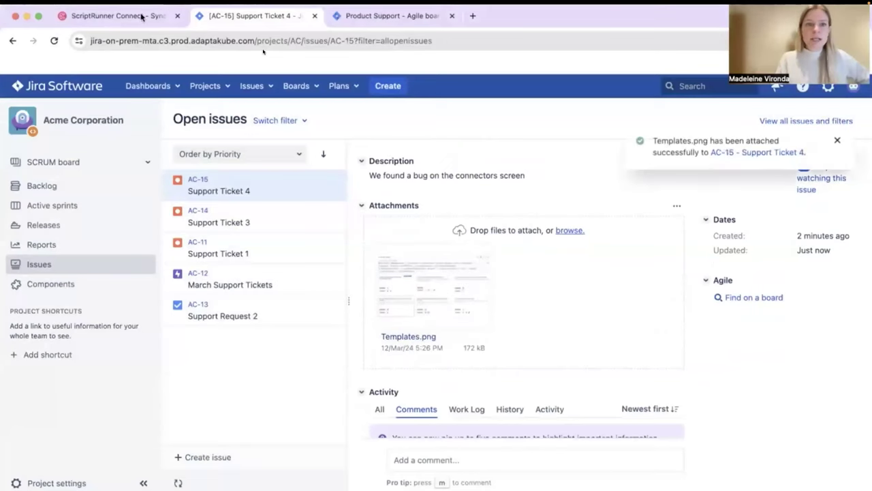
pyautogui.click(110, 18)
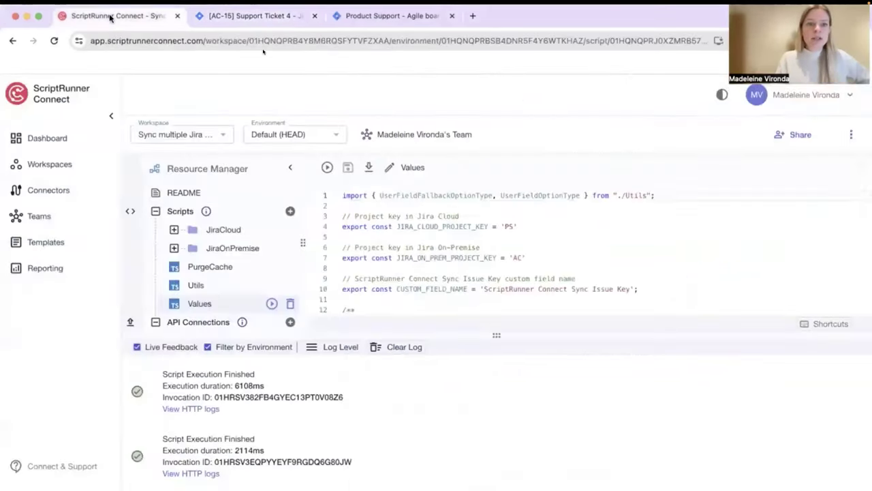
pyautogui.click(399, 17)
pyautogui.click(54, 40)
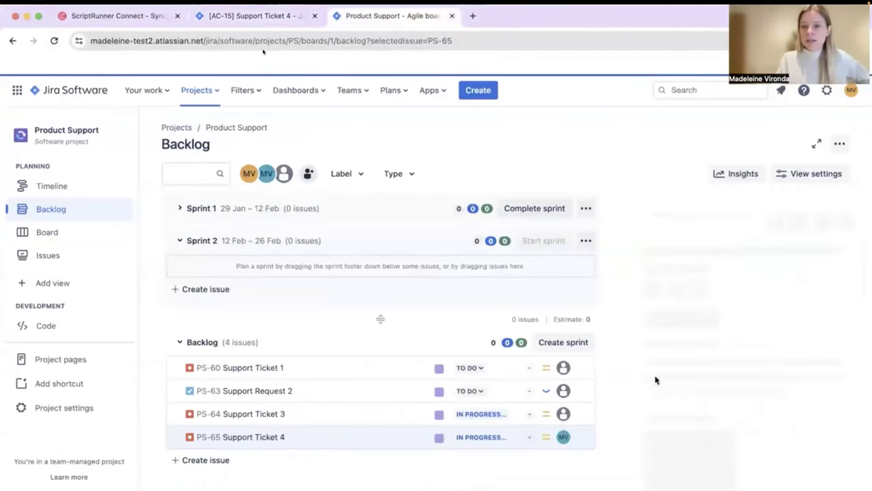
pyautogui.scroll(-1, 769, 404)
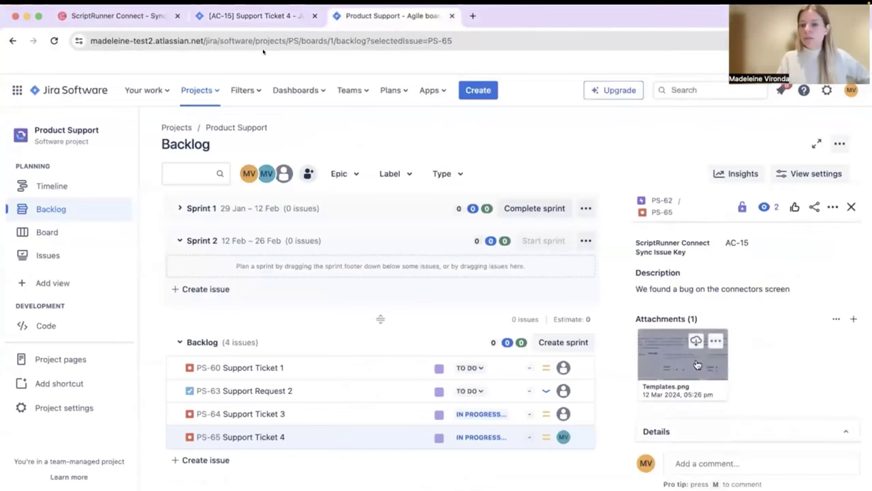
# Open the README of the ScriptRunner Connect workspace, shrink the log area, and examine the list of fields that the template syncs
pyautogui.click(112, 15)
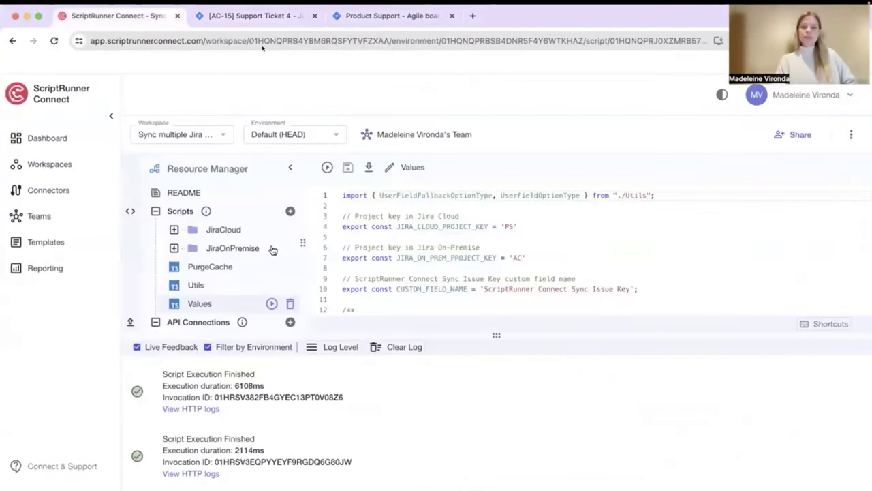
pyautogui.click(196, 195)
pyautogui.scroll(-2, 417, 292)
pyautogui.moveTo(496, 336); pyautogui.dragTo(496, 443)
pyautogui.scroll(-2, 394, 293)
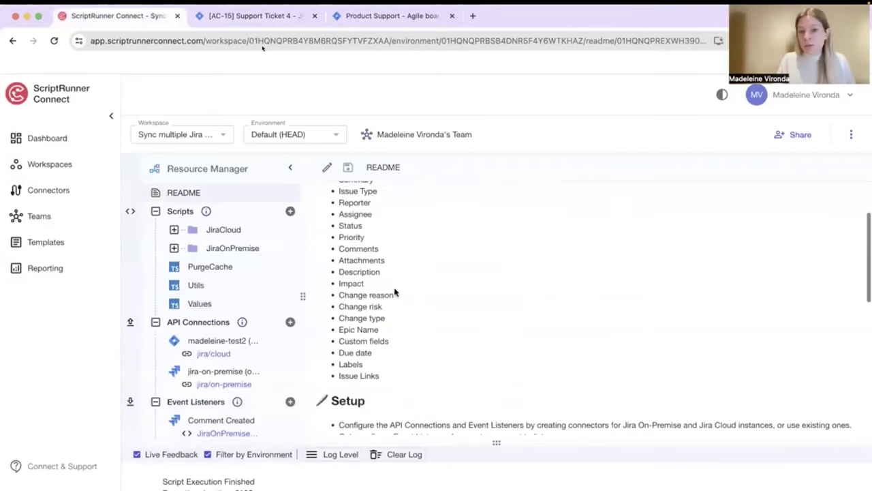
pyautogui.scroll(1, 394, 293)
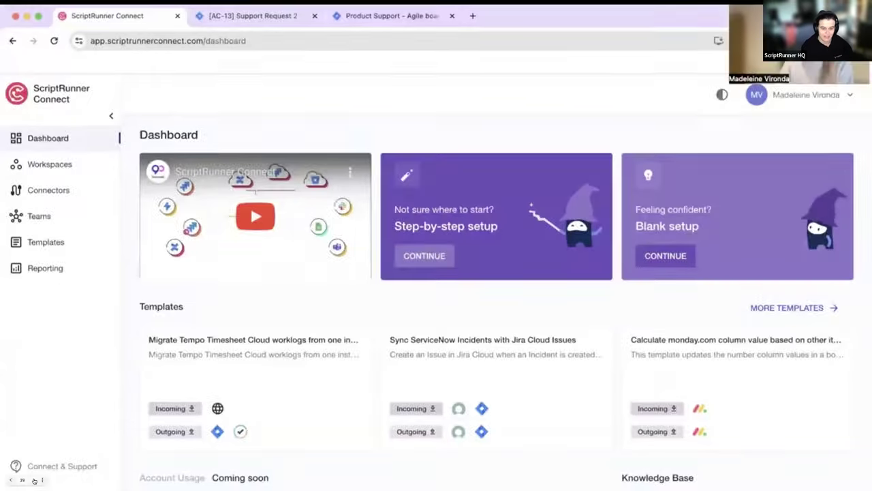
pyautogui.press('super+Tab')
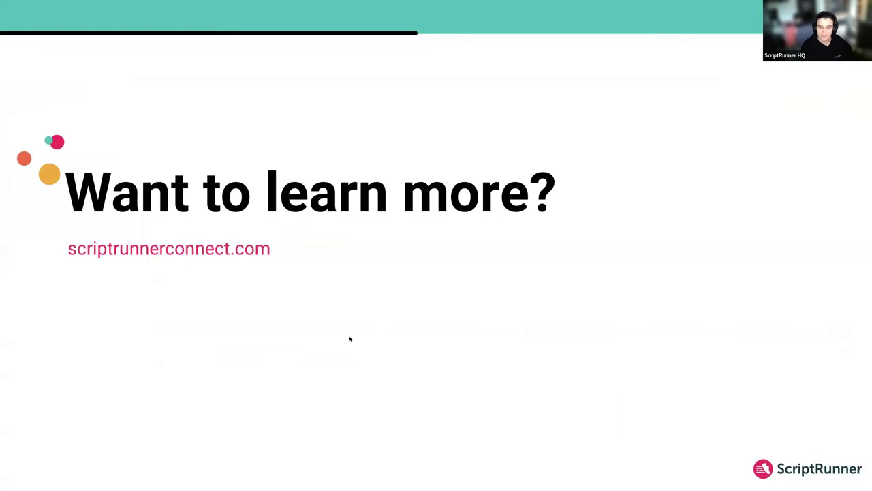